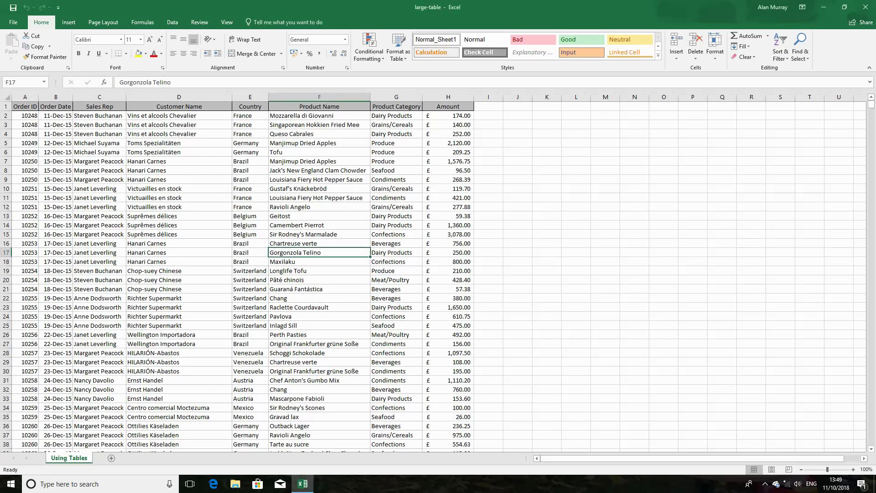
Step: Select a cell in the sales order data and show the Format as Table style gallery
left_click(179, 307)
scroll(438, 274, "down", 5)
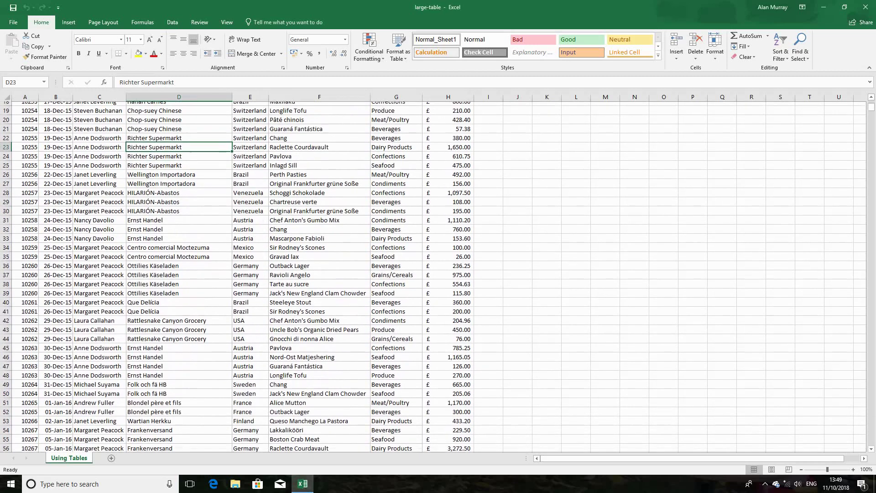
scroll(434, 277, "up", 6)
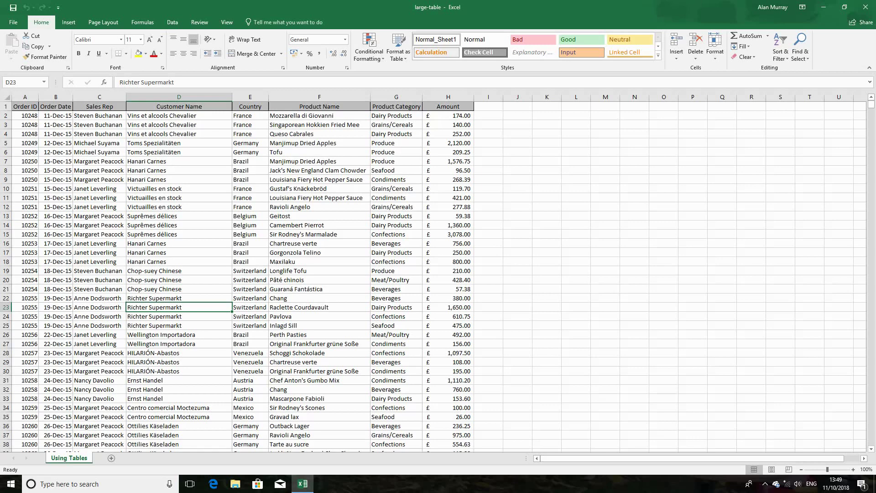
left_click(179, 270)
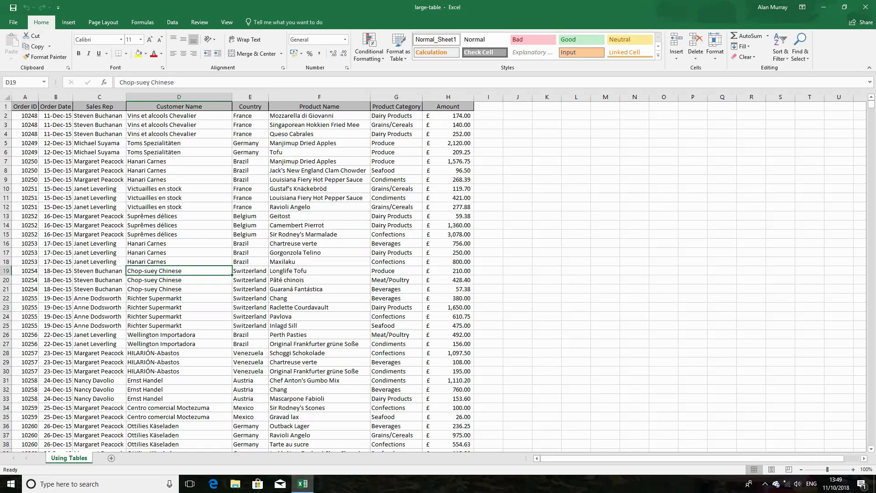
left_click(399, 48)
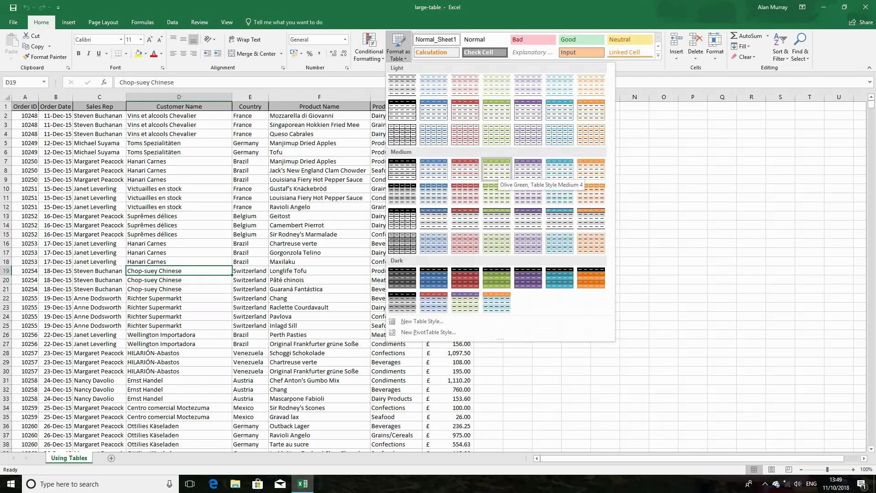
Step: Apply the orange Medium table style with Apply and Clear Formatting to A1:H2156
left_click(68, 22)
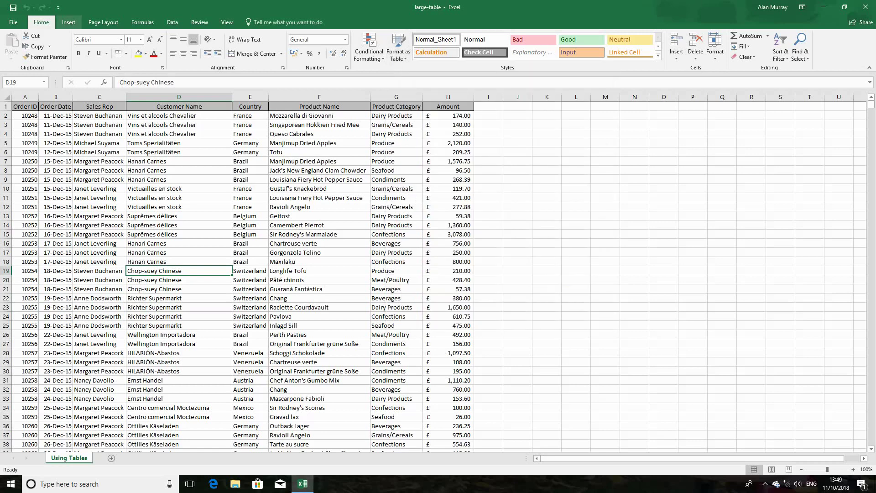
left_click(69, 22)
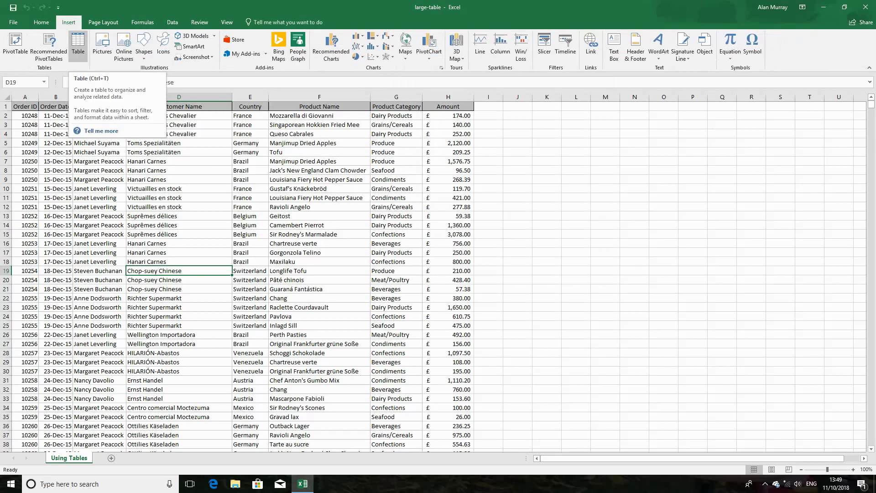
left_click(41, 22)
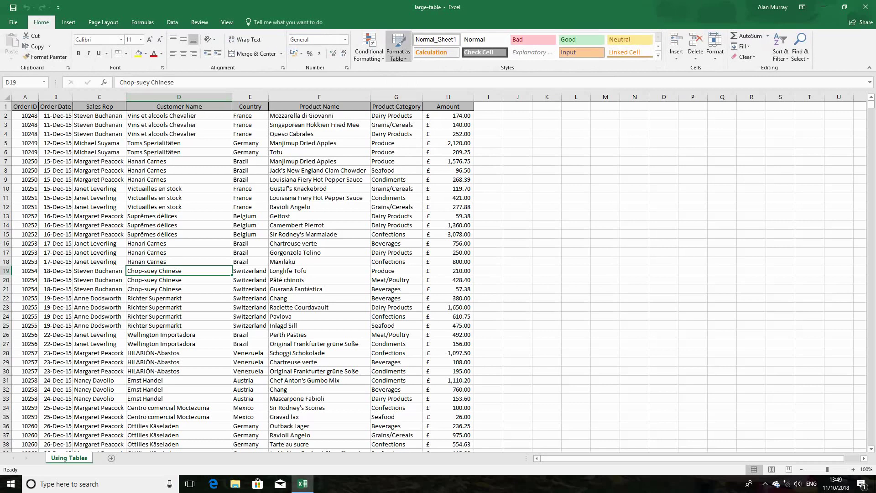
left_click(398, 53)
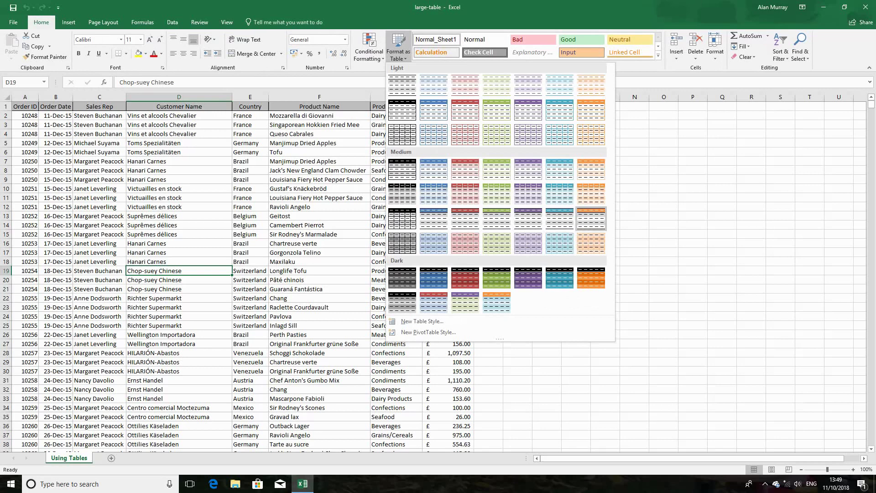
right_click(586, 215)
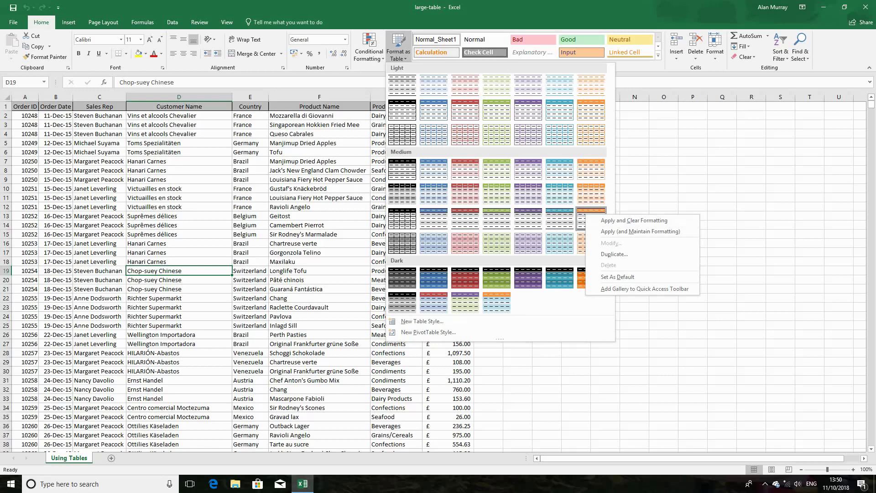
left_click(634, 220)
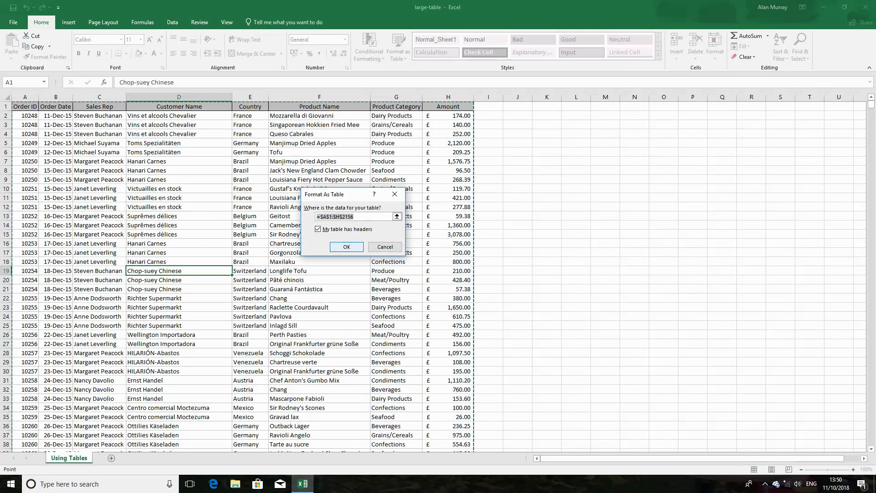
Step: Confirm the =$A$1:$H$2156 range with headers to create the orange banded table
key("Return")
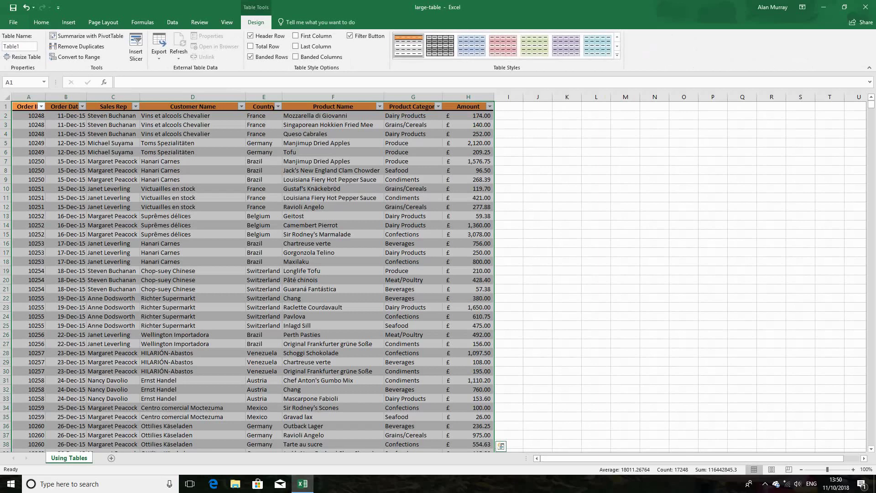
left_click(332, 252)
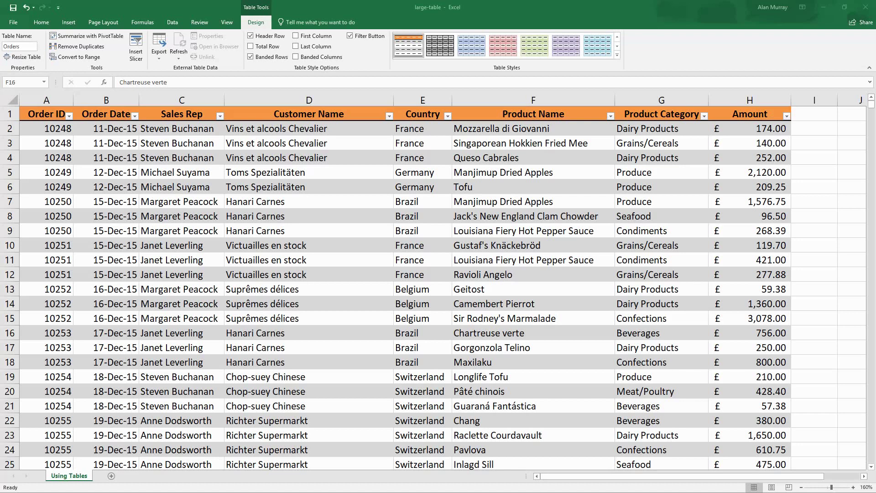
scroll(442, 287, "right", 3)
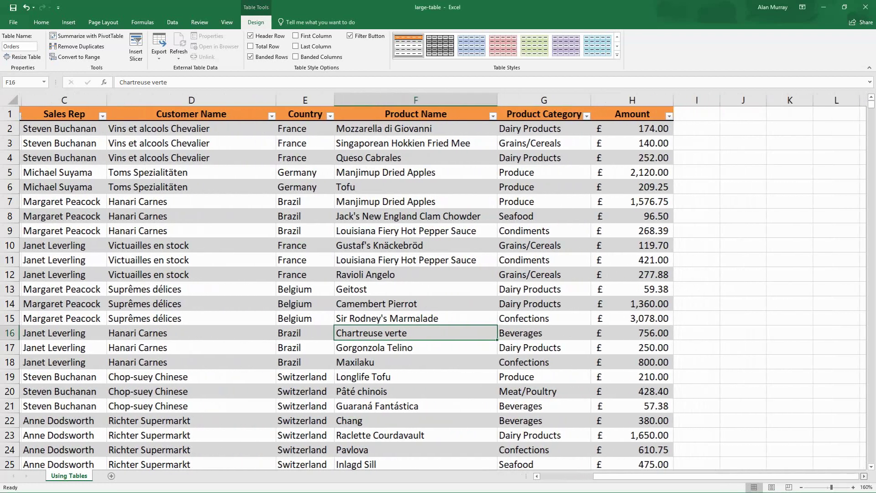
left_click_drag(545, 128, 545, 245)
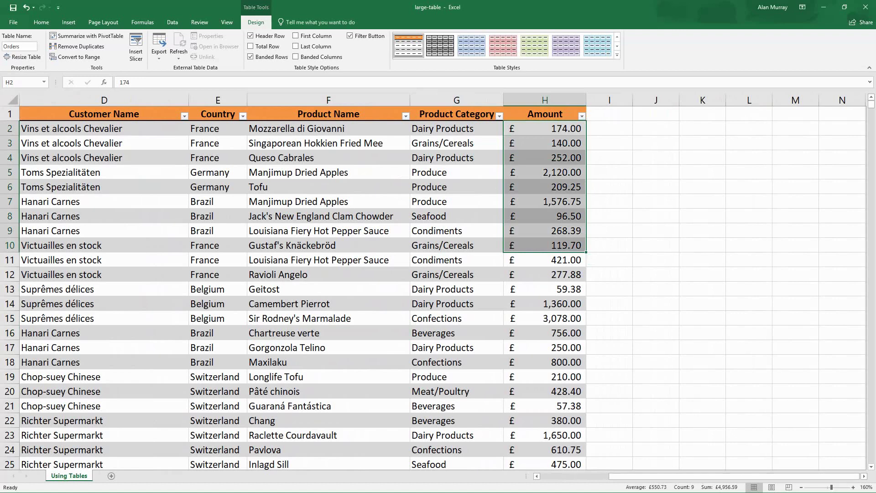
left_click(609, 129)
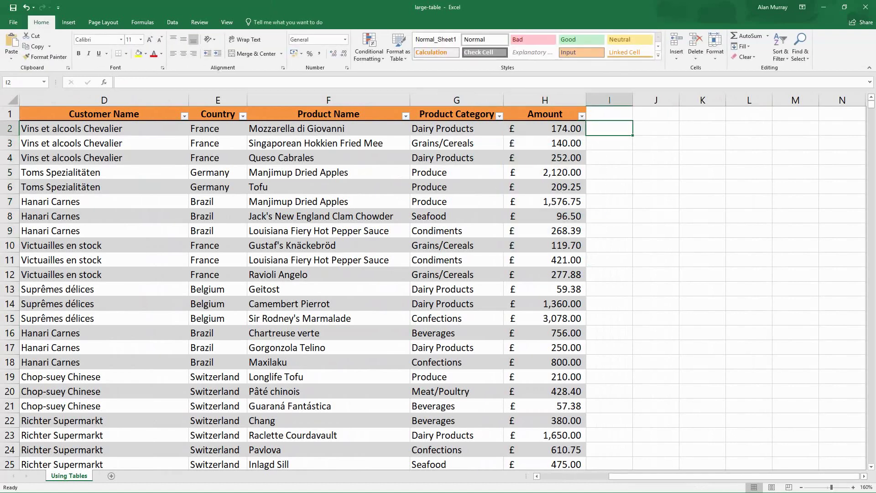
type("=")
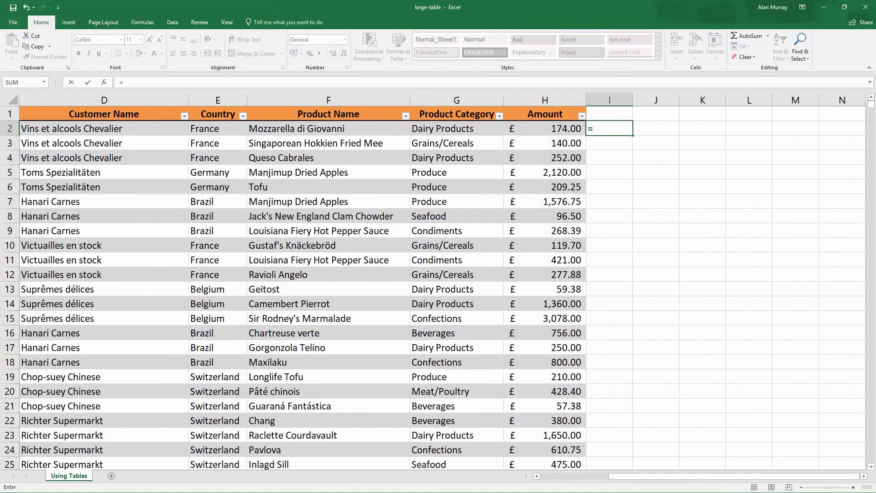
left_click(544, 128)
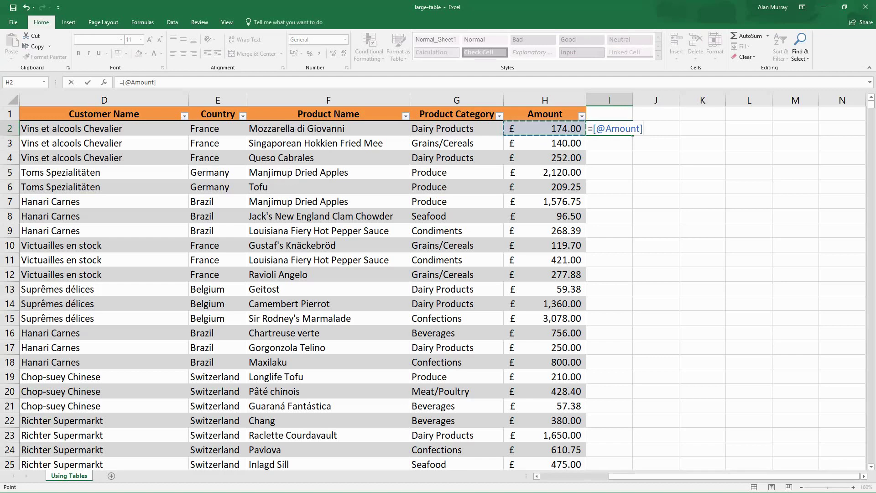
key("BackSpace")
key("BackSpace")
key("BackSpace")
key("BackSpace")
key("BackSpace")
key("BackSpace")
key("BackSpace")
key("BackSpace")
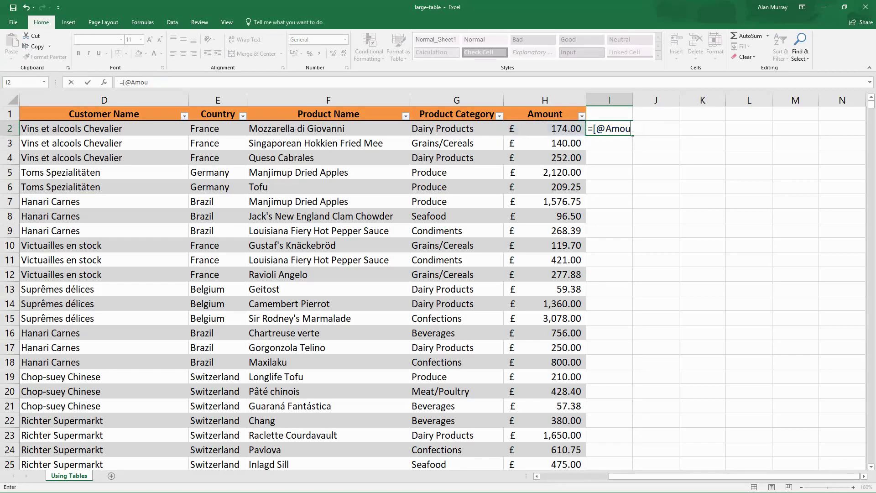
key("BackSpace")
type("H2")
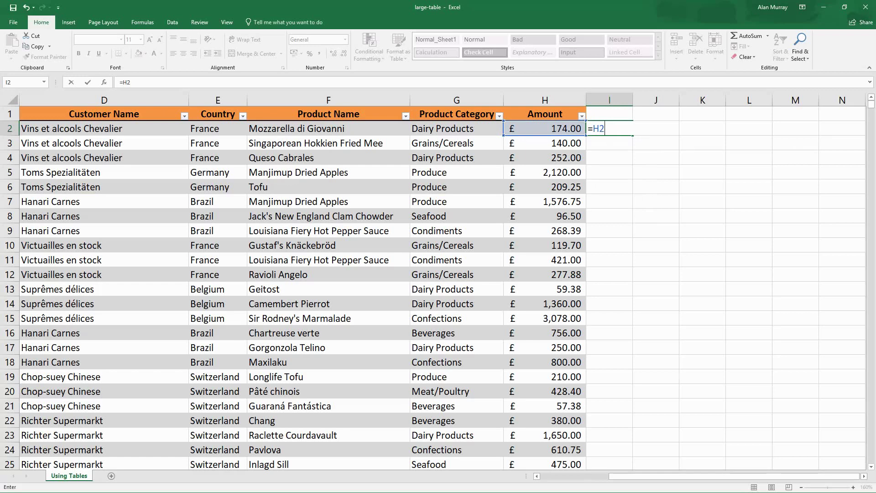
key("BackSpace")
key("BackSpace")
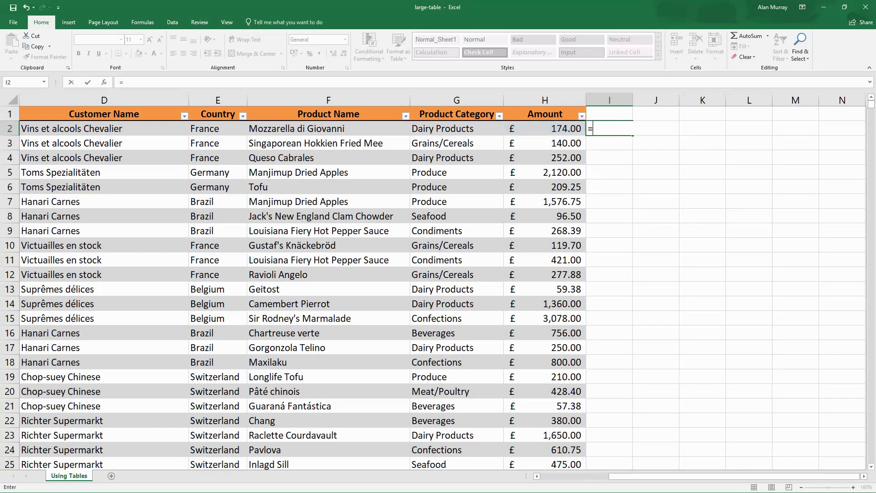
key("Left")
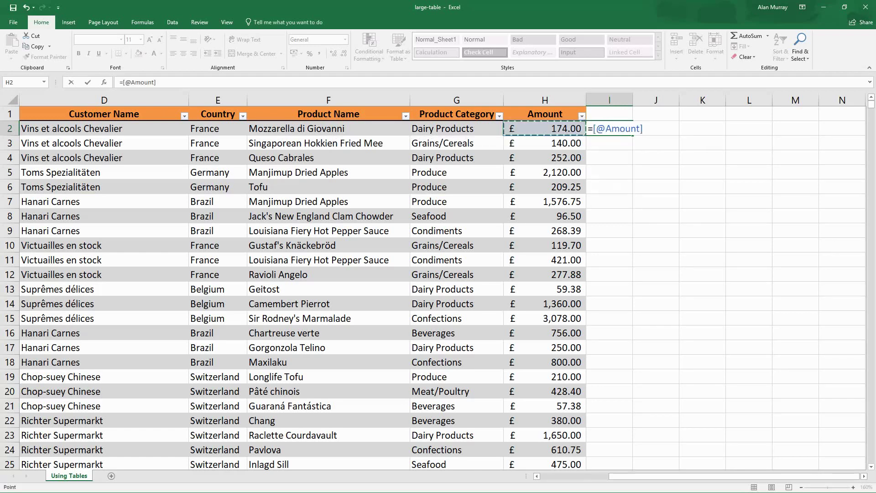
type("*90%")
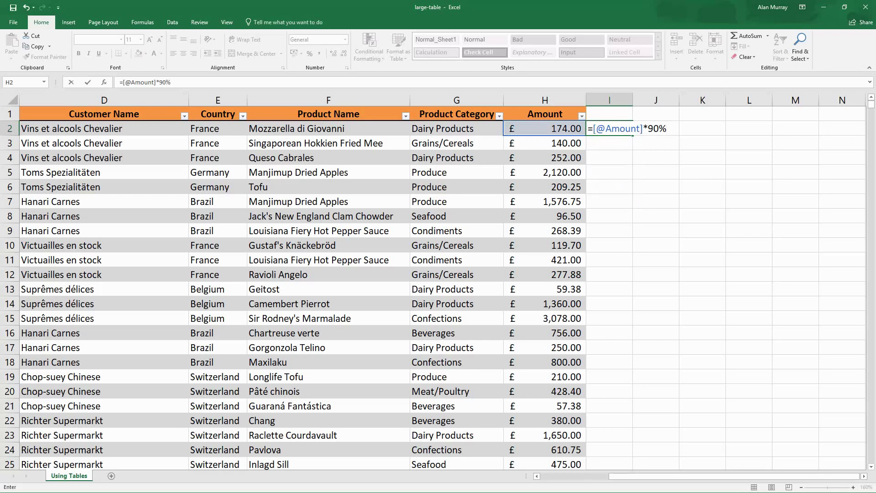
key("Return")
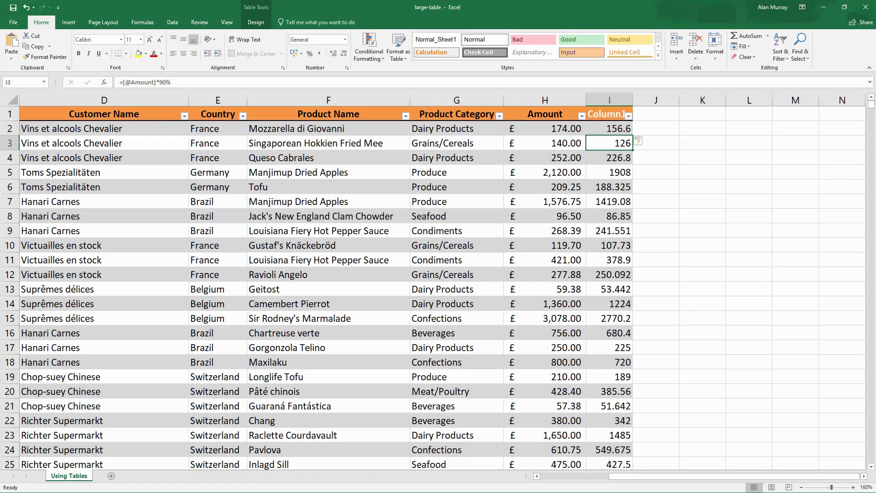
double_click(619, 172)
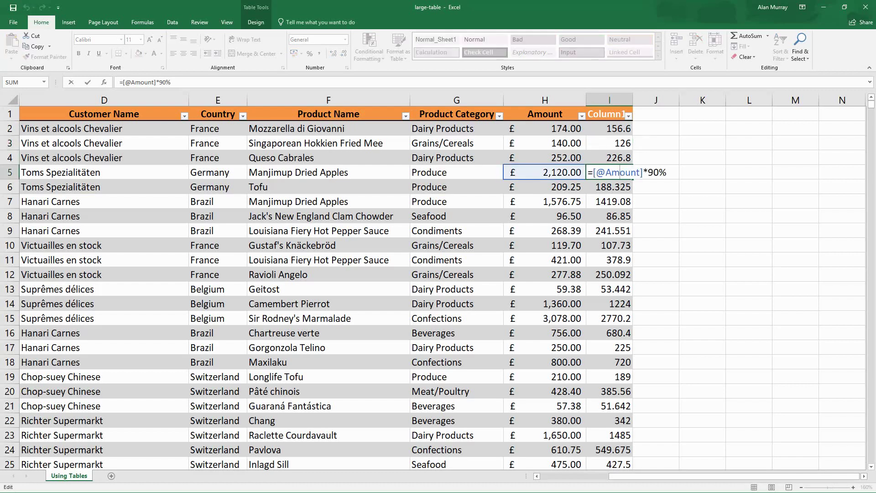
key("Return")
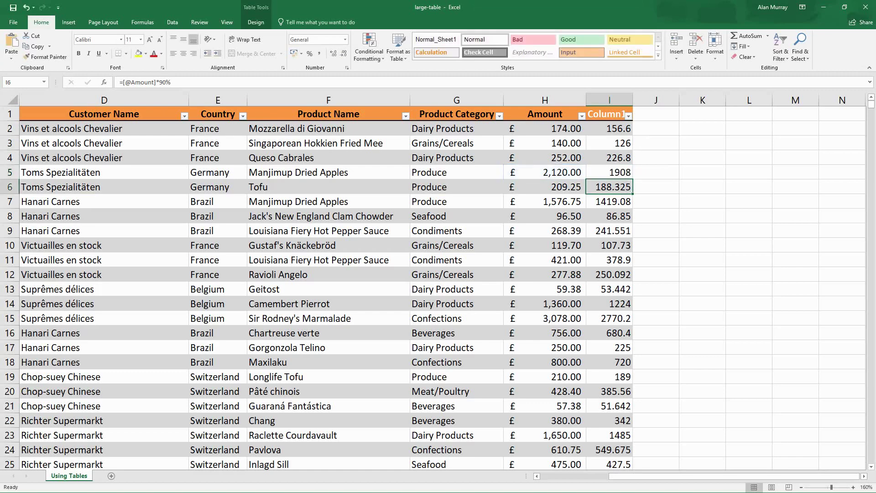
double_click(619, 230)
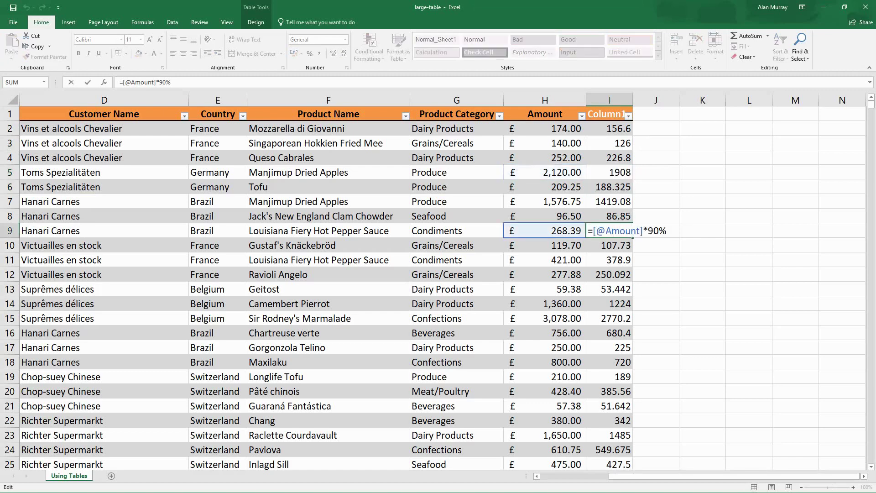
double_click(620, 274)
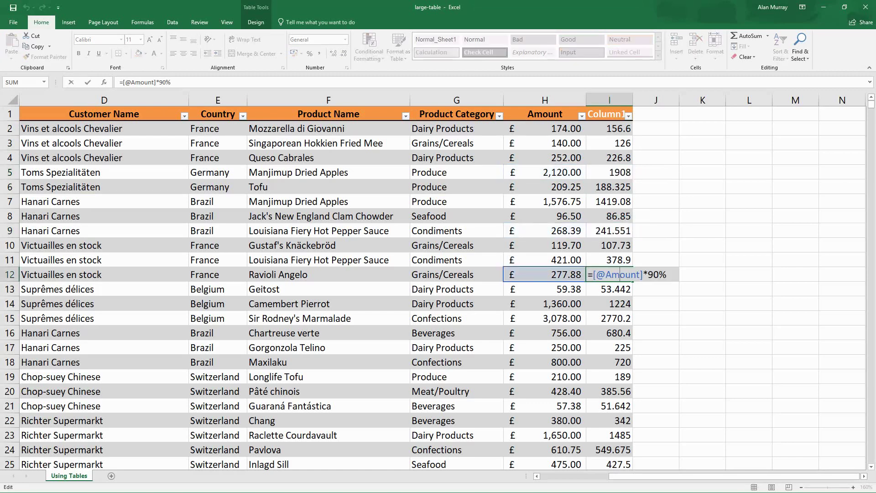
left_click(609, 172)
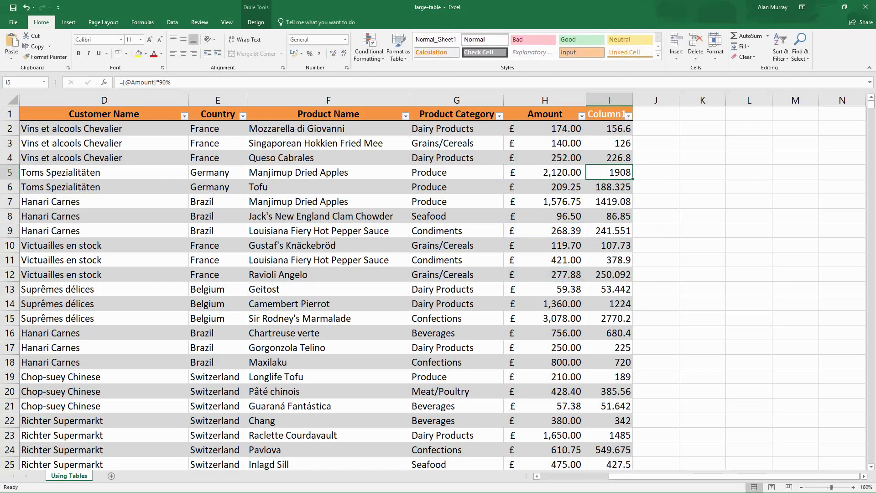
left_click(702, 143)
Step: Begin =SUMIF in K3 with Orders[Country] as the criteria range
type("=s")
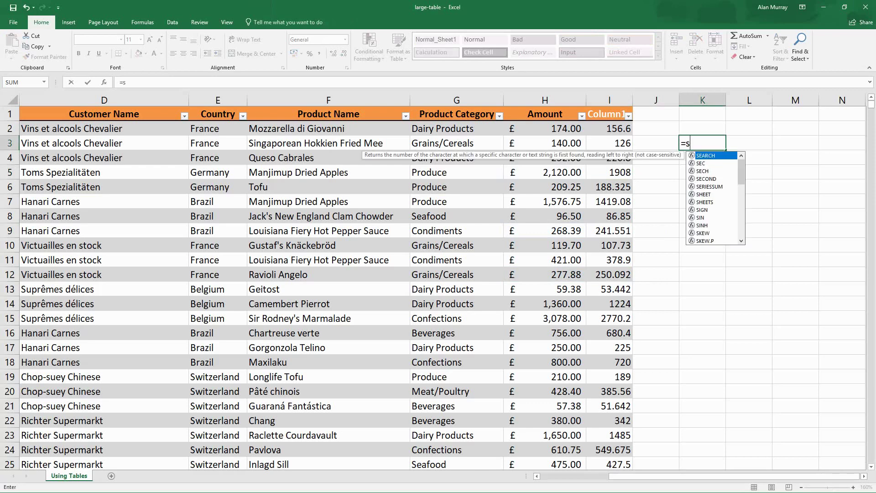
type("umif")
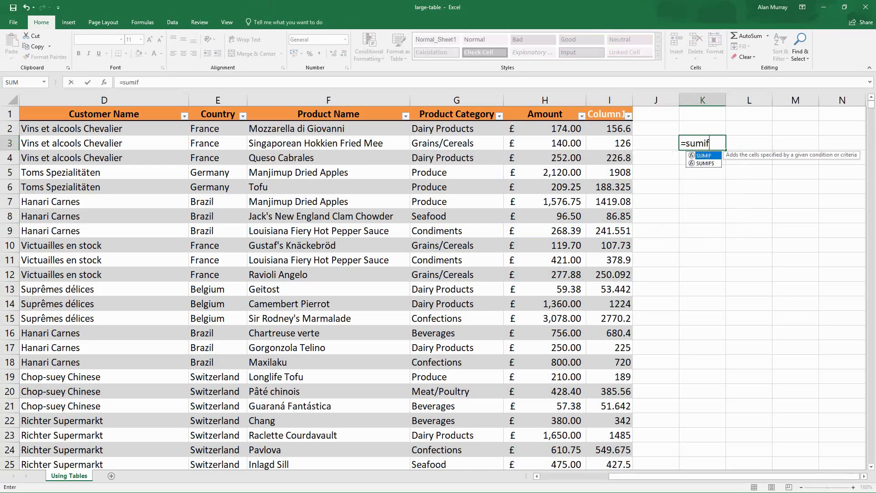
type("(")
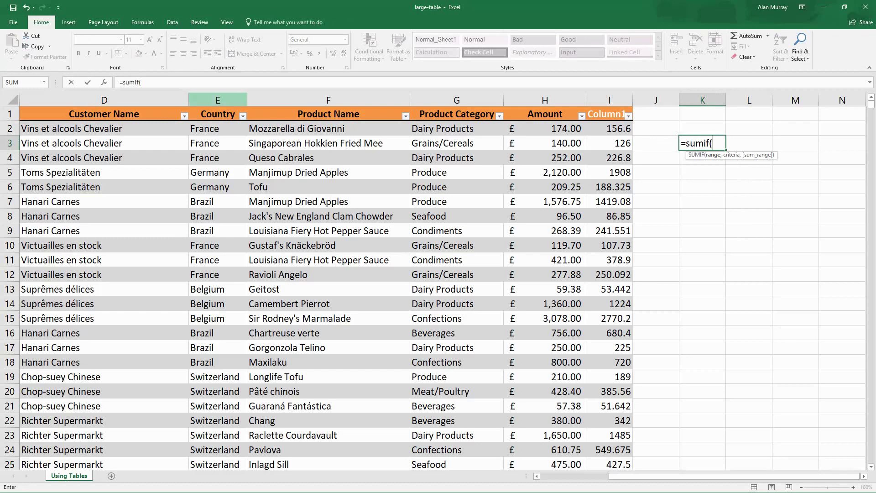
left_click(217, 100)
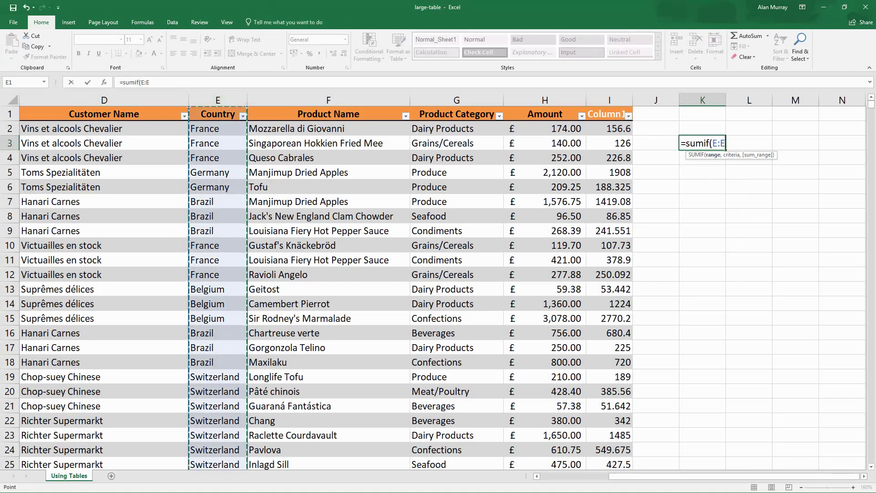
key("BackSpace")
key("BackSpace")
key("BackSpace")
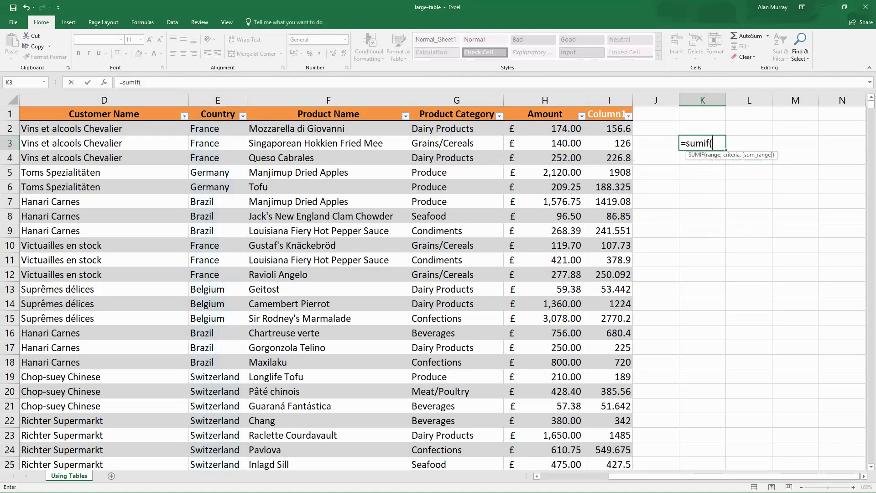
type("o")
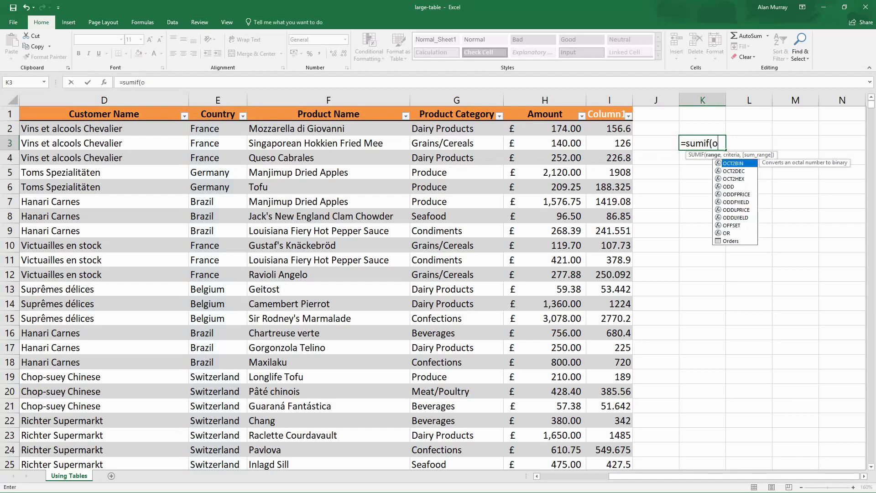
type("r")
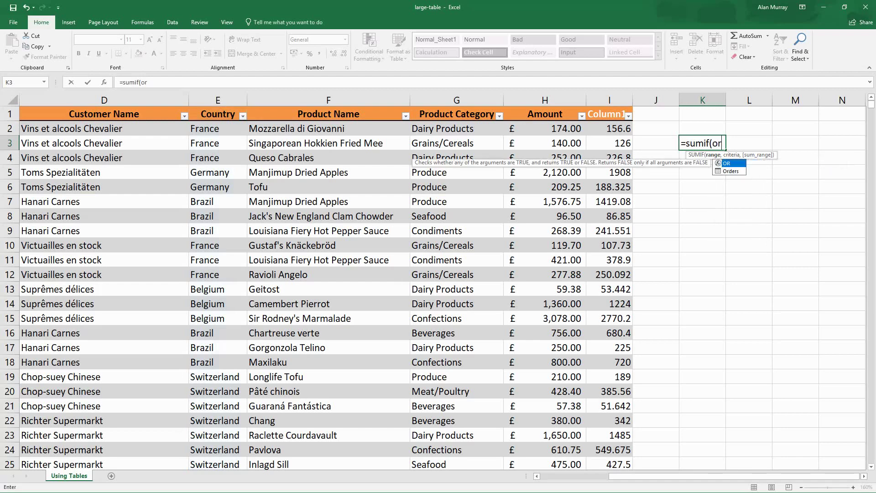
key("Down")
key("Tab")
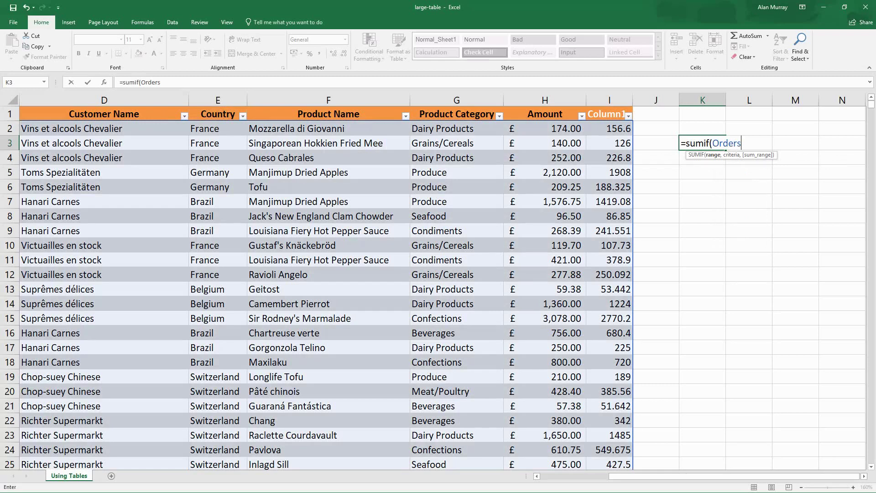
type("[")
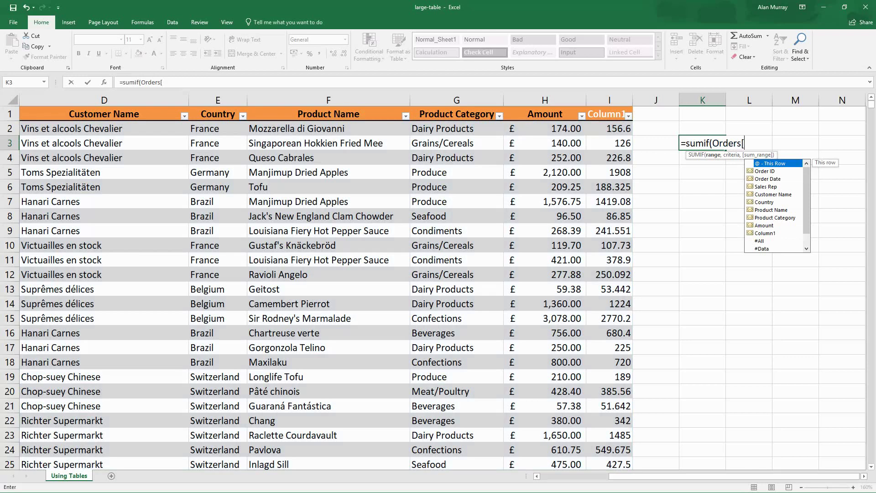
key("Down")
key("Down")
key("Down")
key("Down")
key("Down")
key("Tab")
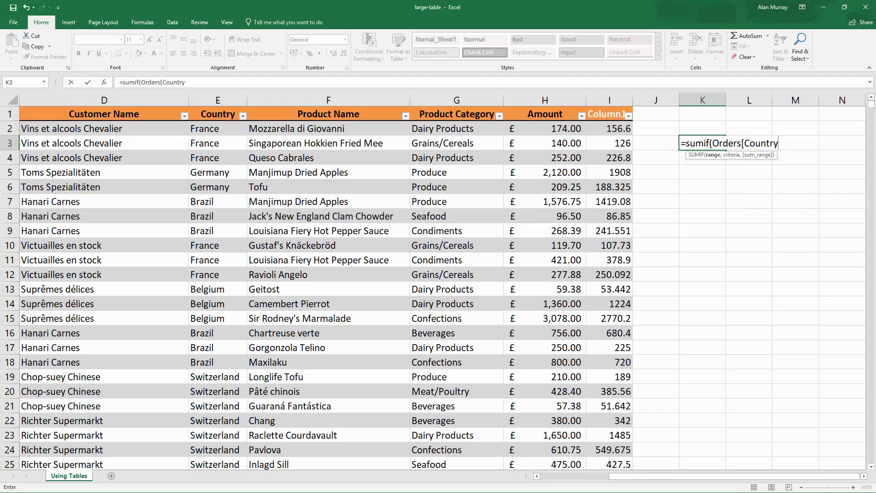
Step: Add "France" as the criteria and Orders[Amount] as the sum range, then commit the formula
type("],")
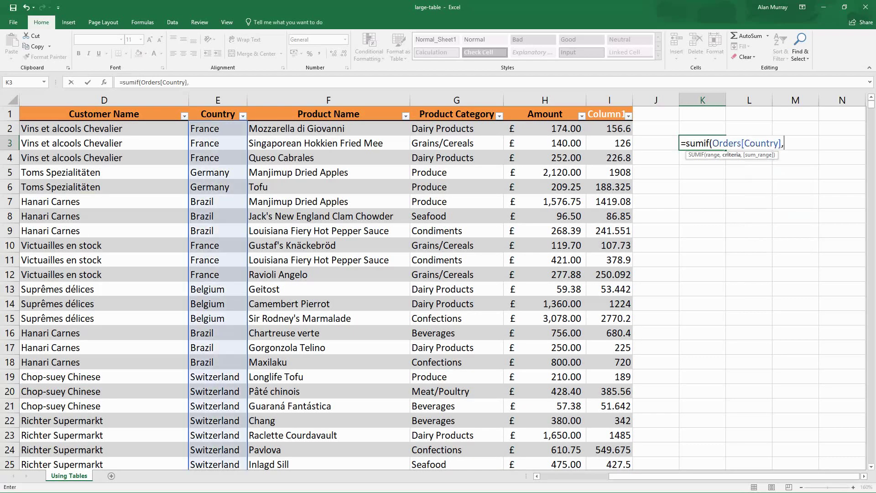
type("\"France\",")
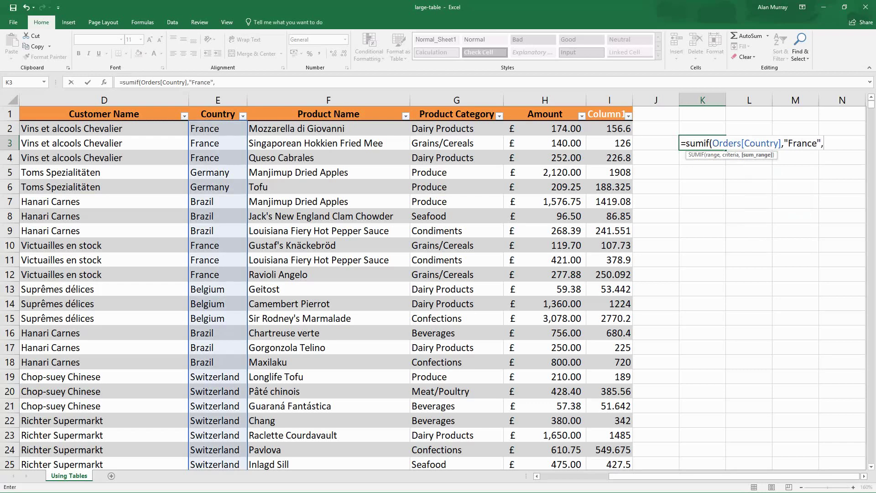
type("or")
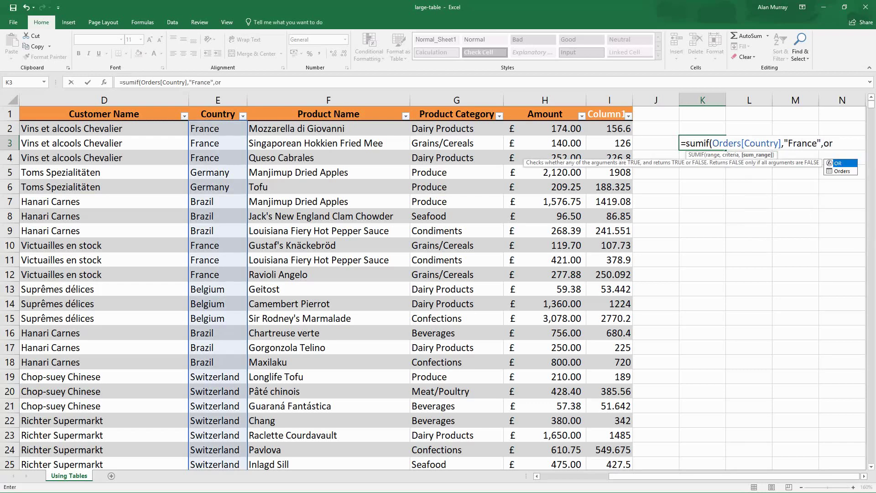
key("Down")
key("Tab")
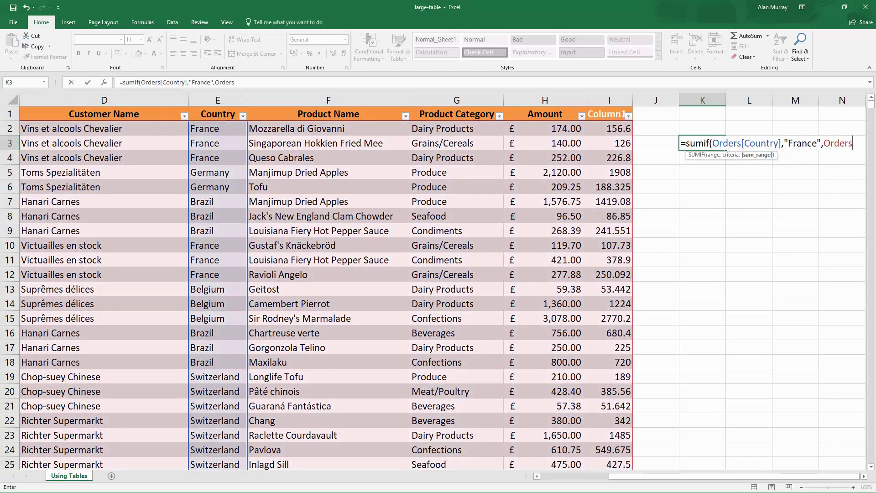
type("[")
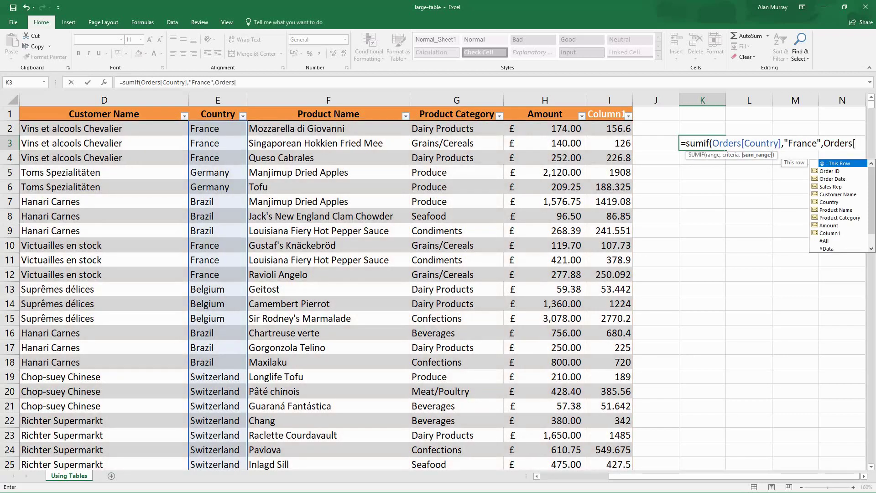
key("Down")
key("Down")
key("Down")
key("Down")
key("Down")
key("Down")
key("Down")
key("Down")
key("Tab")
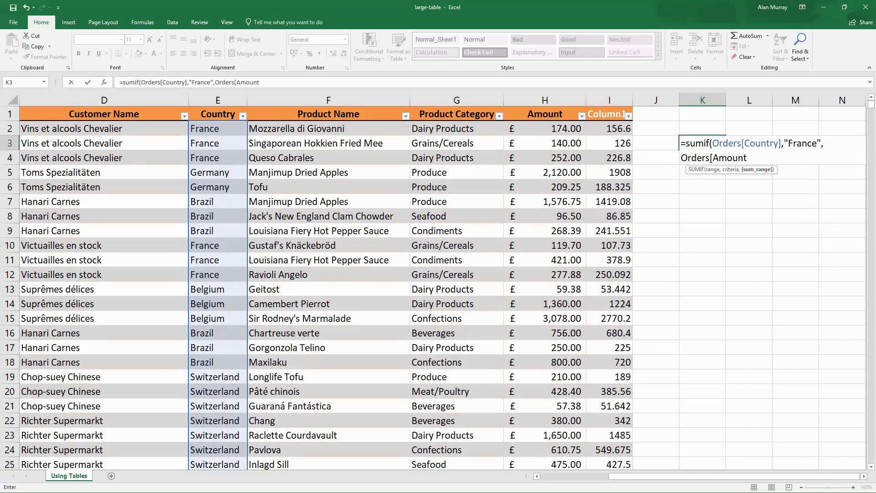
type("])")
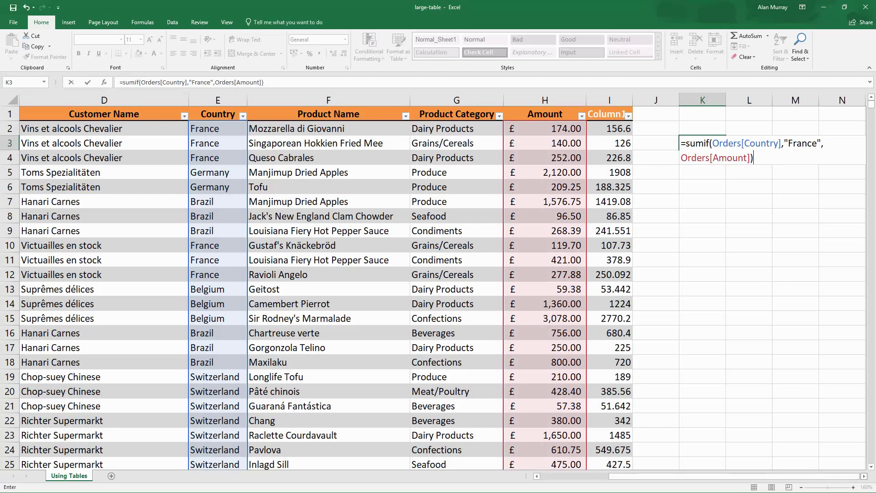
scroll(444, 280, "right", 2)
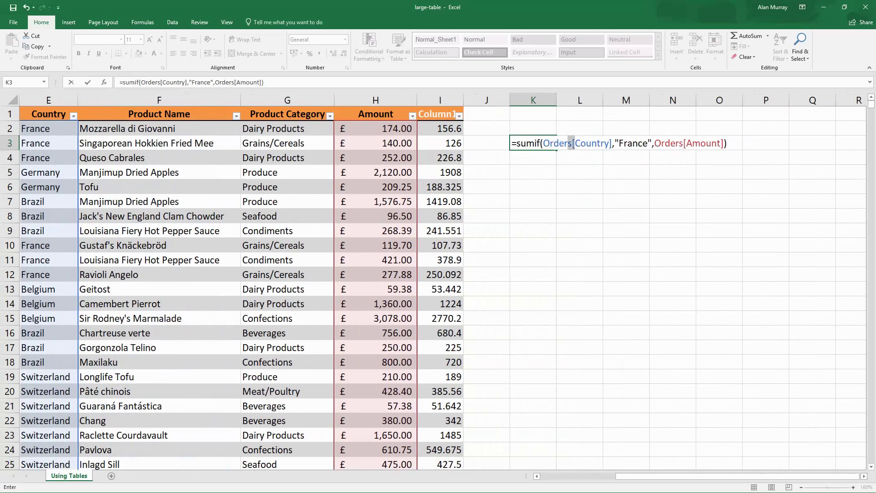
left_click(584, 143)
left_click_drag(675, 143, 685, 143)
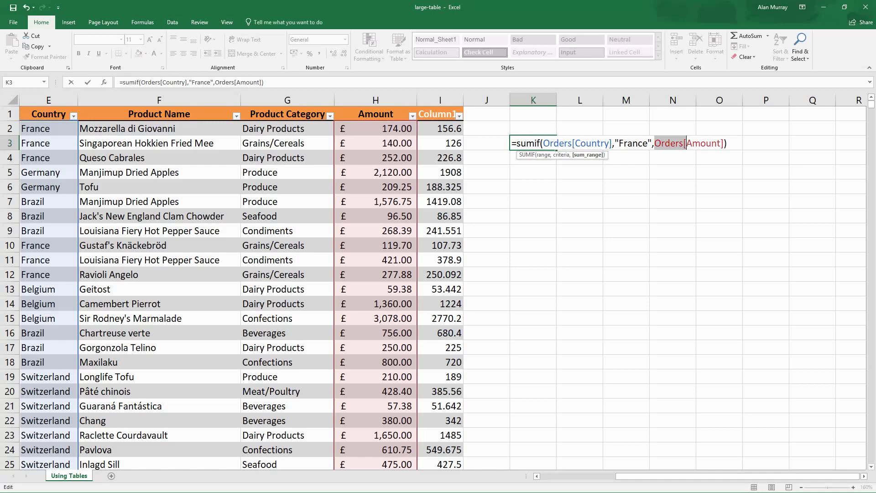
left_click_drag(543, 143, 567, 143)
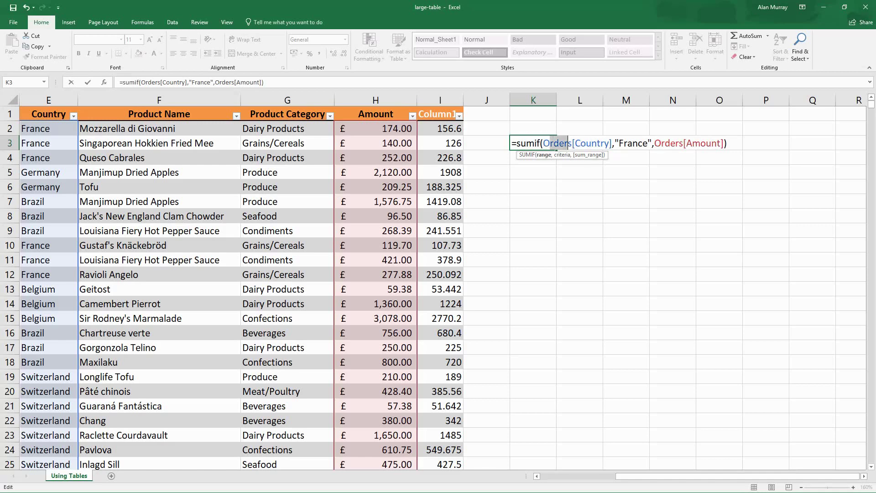
key("Return")
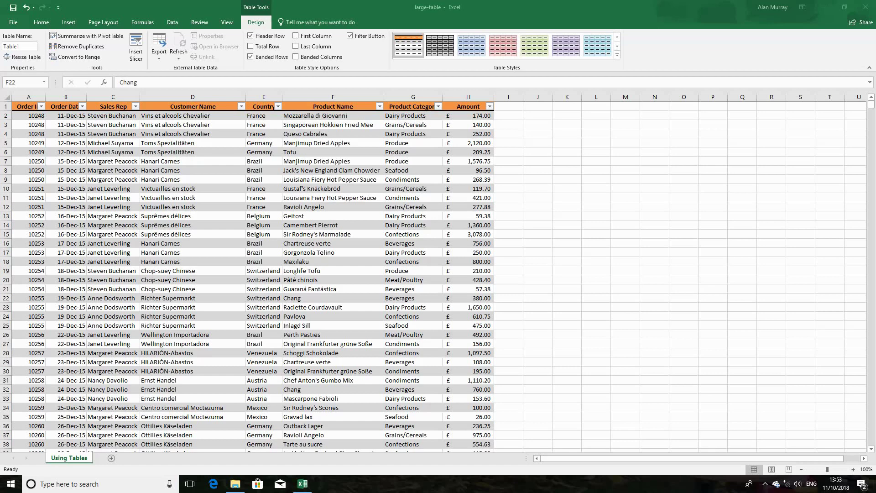
Step: Rename the table from Table1 to Orders
left_click(18, 46)
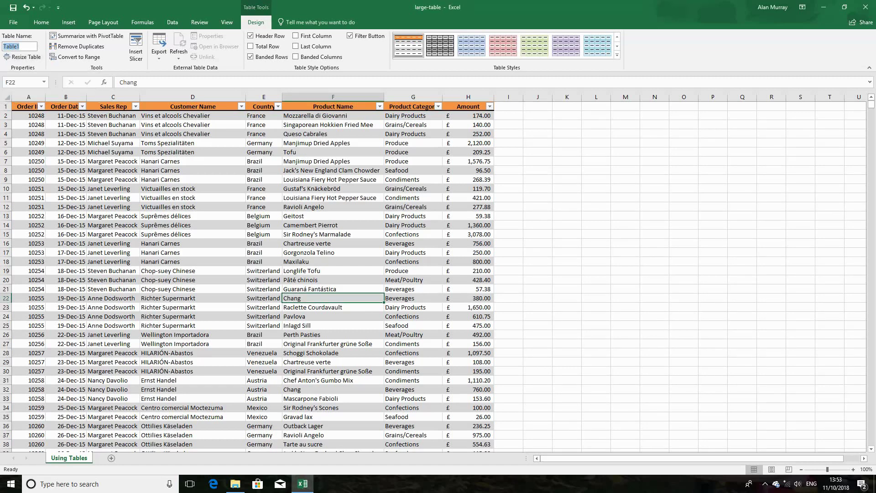
type("Orders")
key("Return")
Step: Start a new formula =or in cell L13
scroll(434, 272, "up", 9)
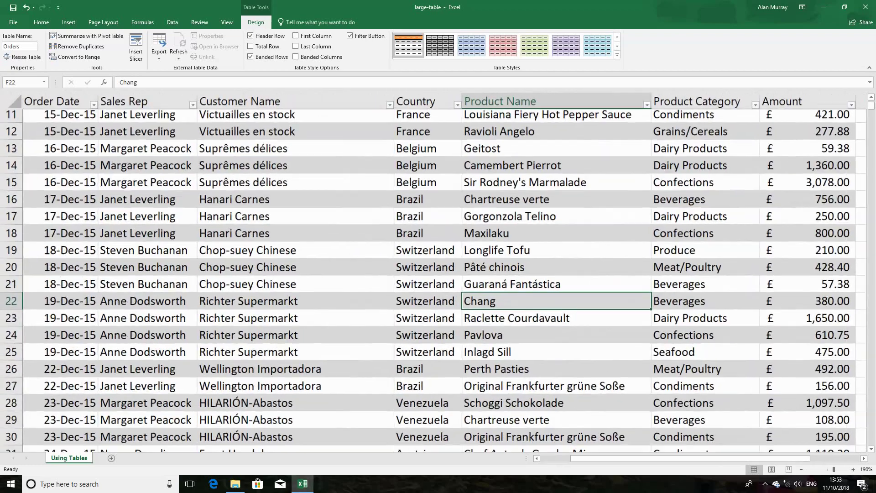
scroll(433, 273, "right", 2)
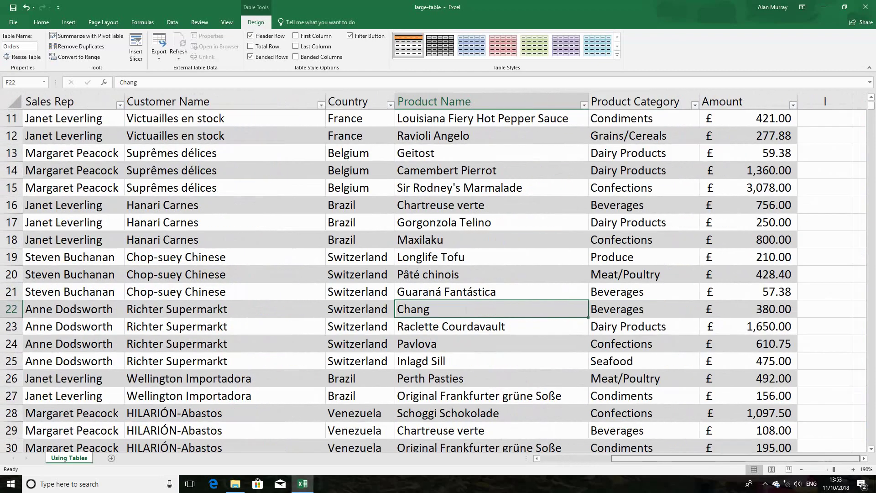
scroll(433, 274, "right", 3)
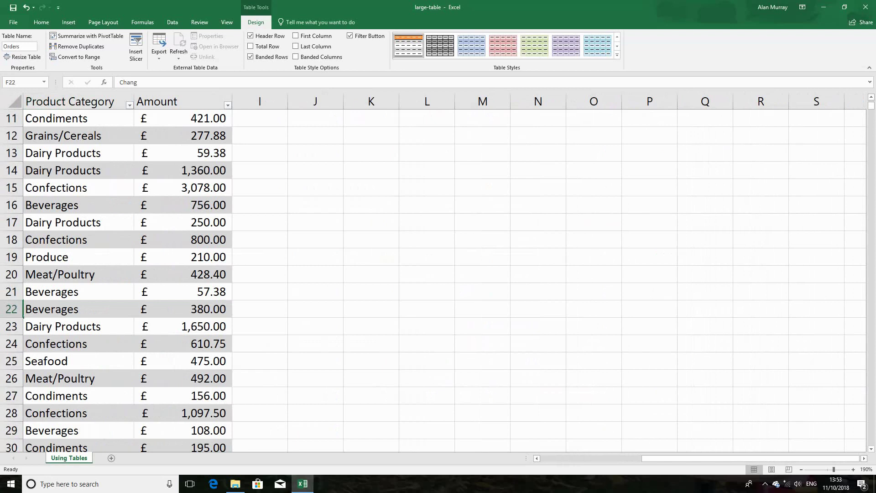
left_click(427, 153)
type("=or")
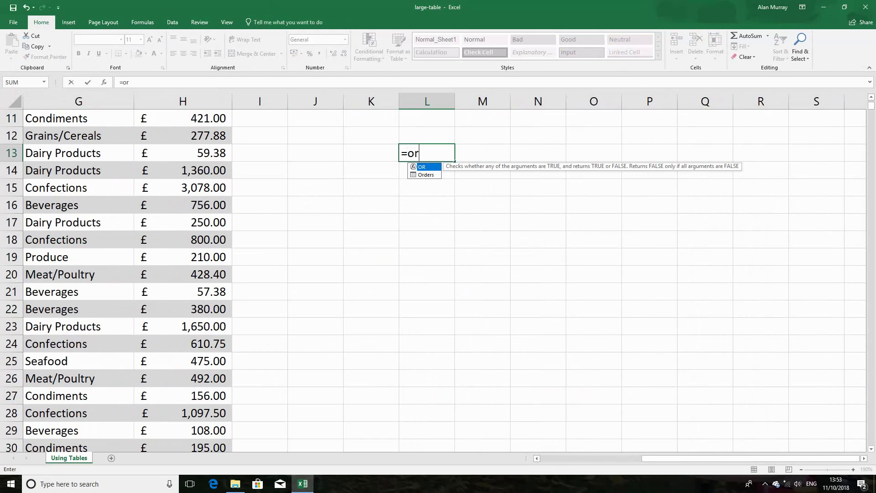
Step: Discard the uncommitted =or entry in cell L13, leaving it empty
left_click_drag(315, 187, 482, 291)
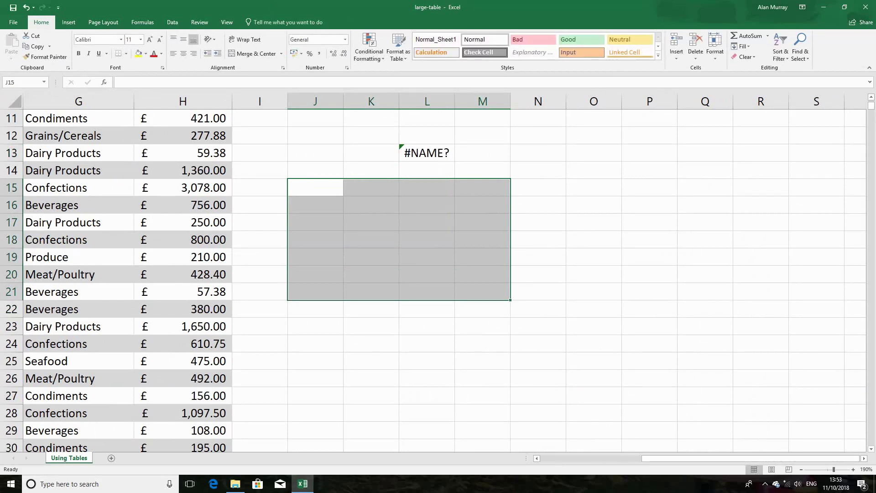
double_click(426, 153)
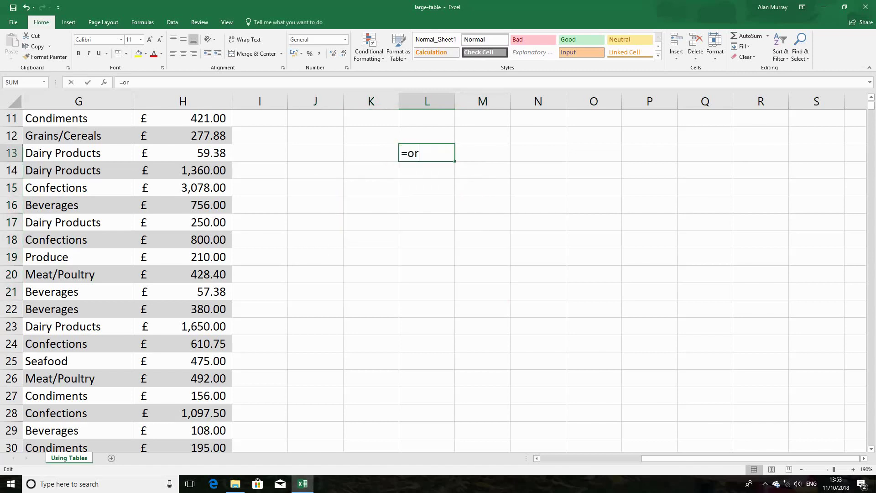
type("d")
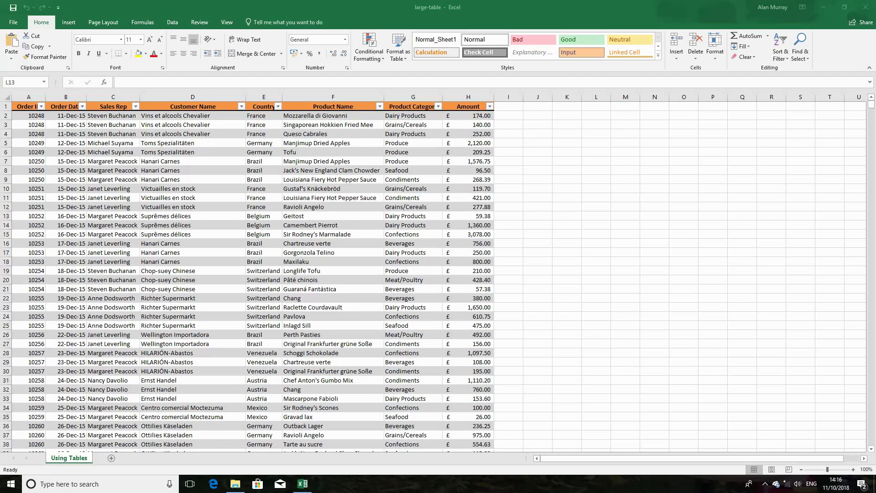
Step: Select table ranges to view status bar statistics, then open the Product Name filter list
left_click_drag(23, 107, 489, 106)
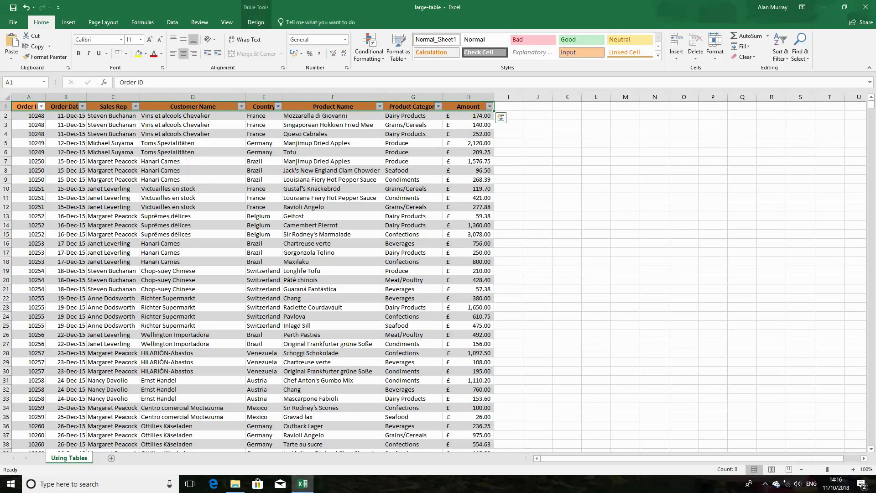
scroll(433, 274, "down", 3)
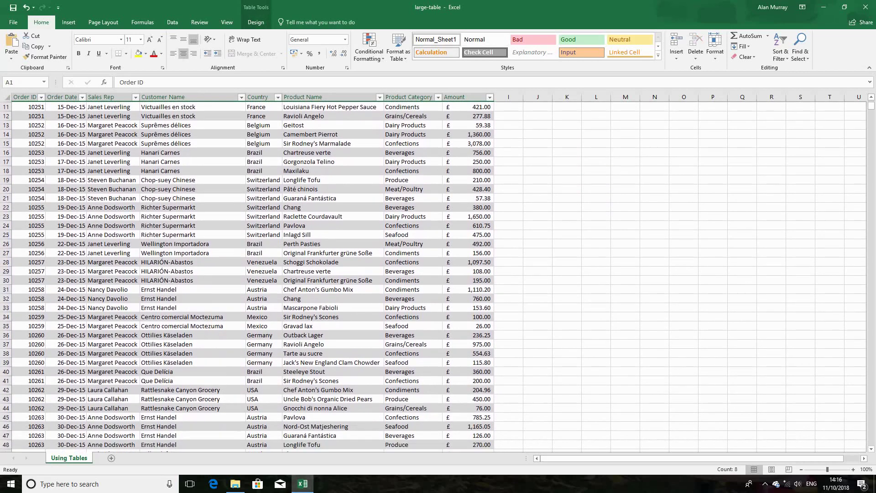
scroll(433, 274, "down", 1)
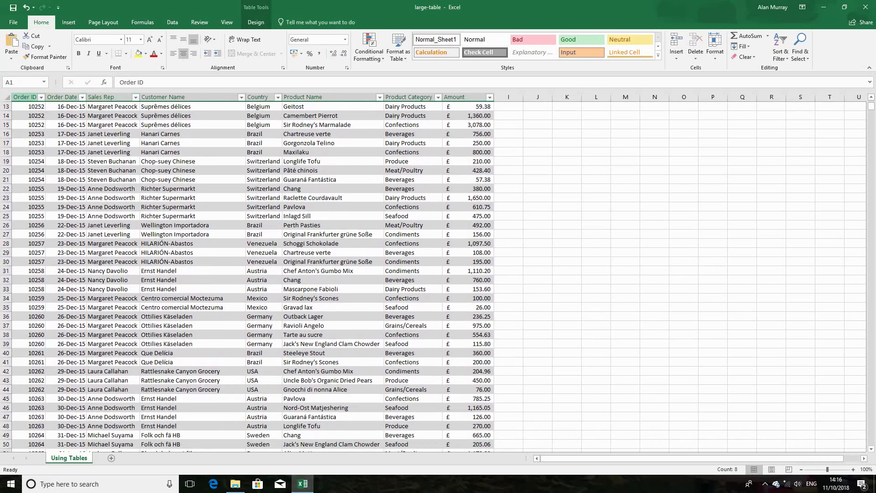
left_click_drag(25, 96, 465, 97)
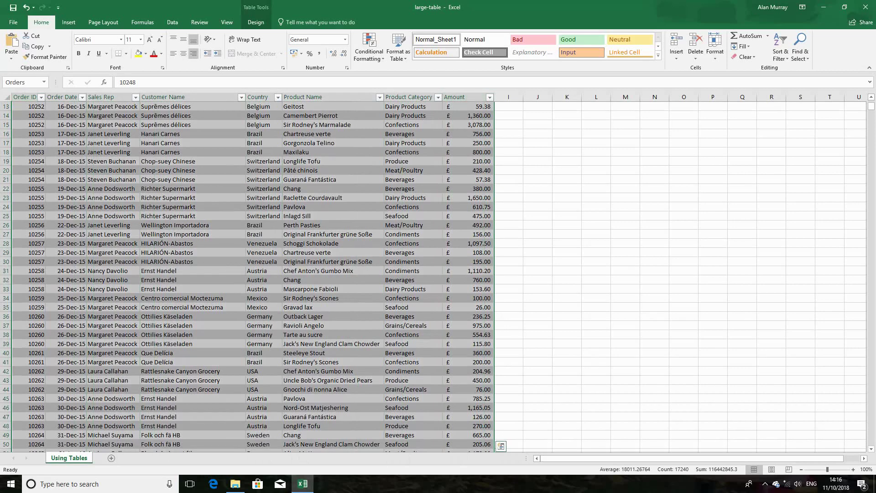
left_click(333, 143)
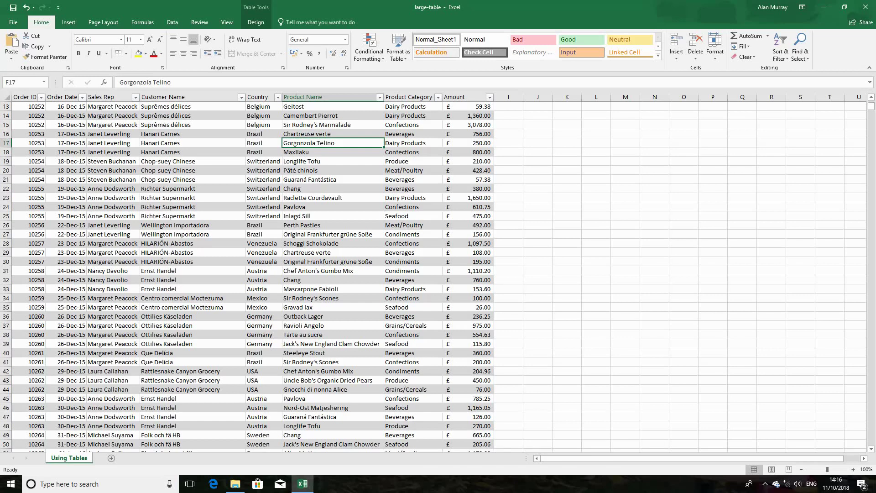
left_click_drag(27, 106, 66, 243)
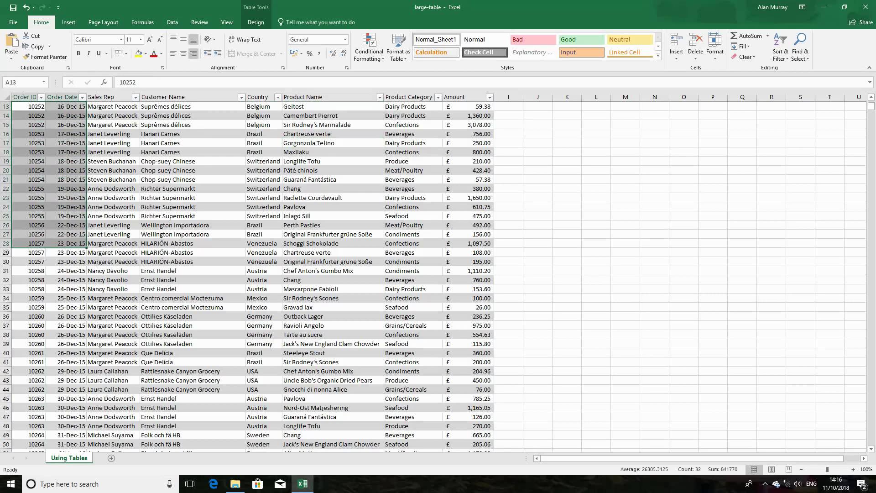
left_click(310, 288)
scroll(310, 289, "up", 1)
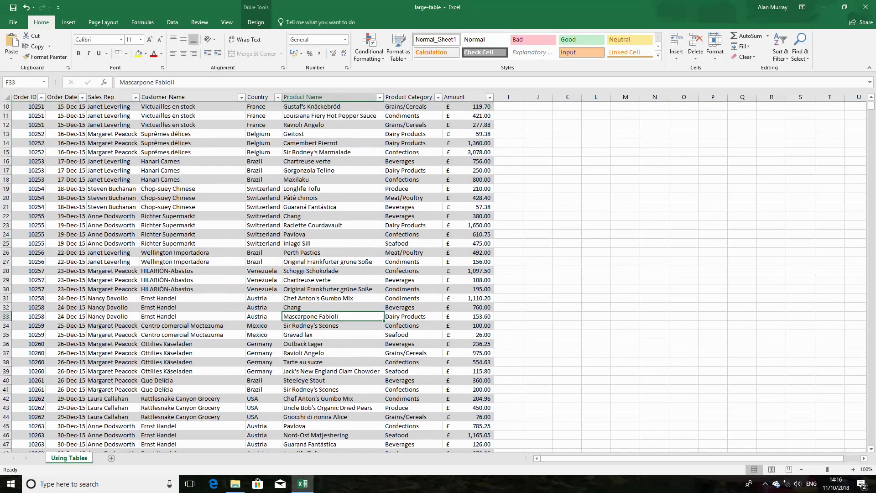
left_click(319, 152)
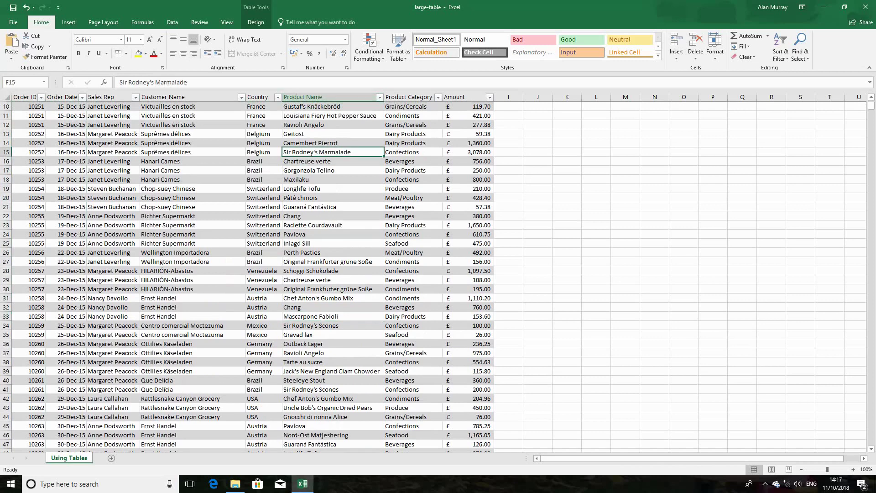
left_click(379, 97)
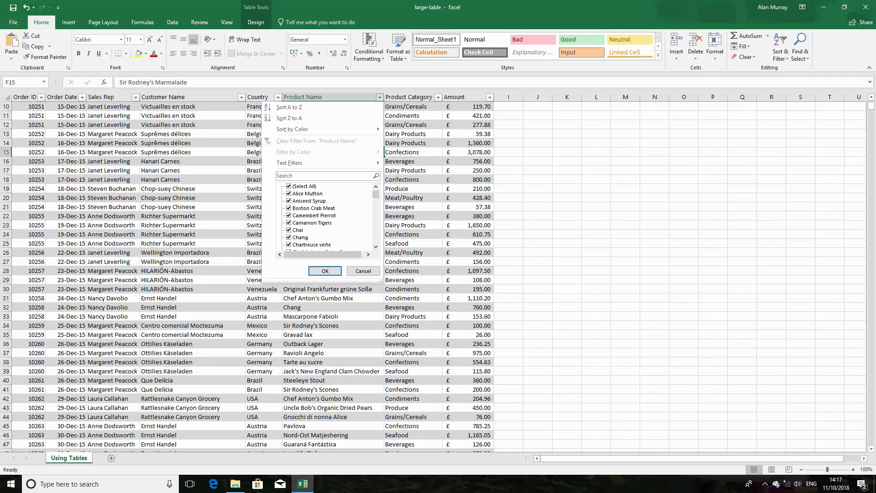
Step: Close the Product Name filter list with Esc, leaving the Orders table unfiltered
key("Escape")
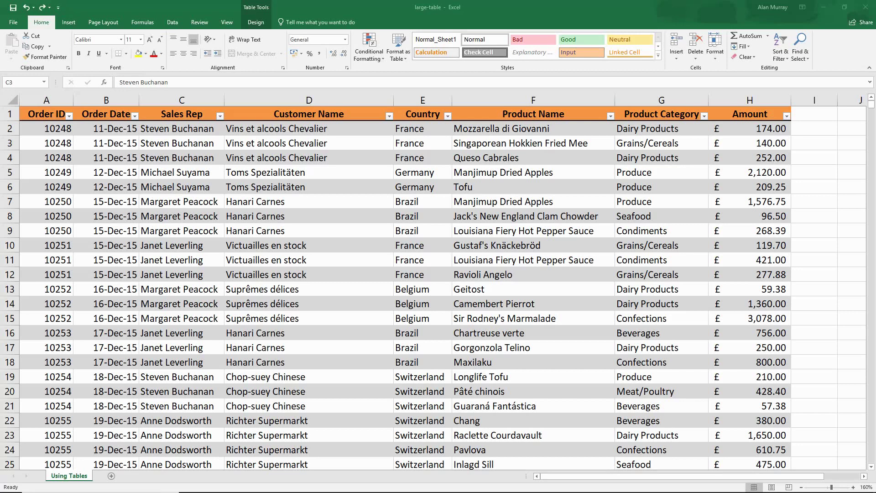
Step: Enter Order ID 123 in A2157 below the last row so the table expands
left_click(182, 143)
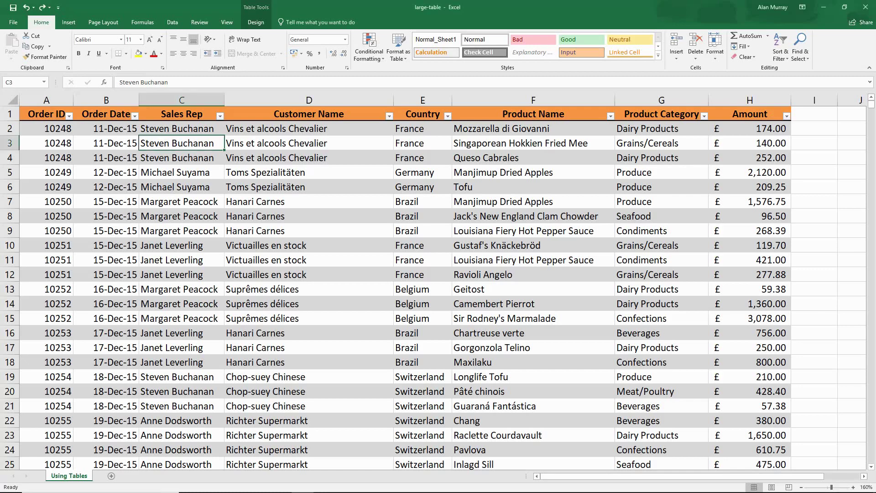
key("ctrl+Down")
key("Down")
key("Down")
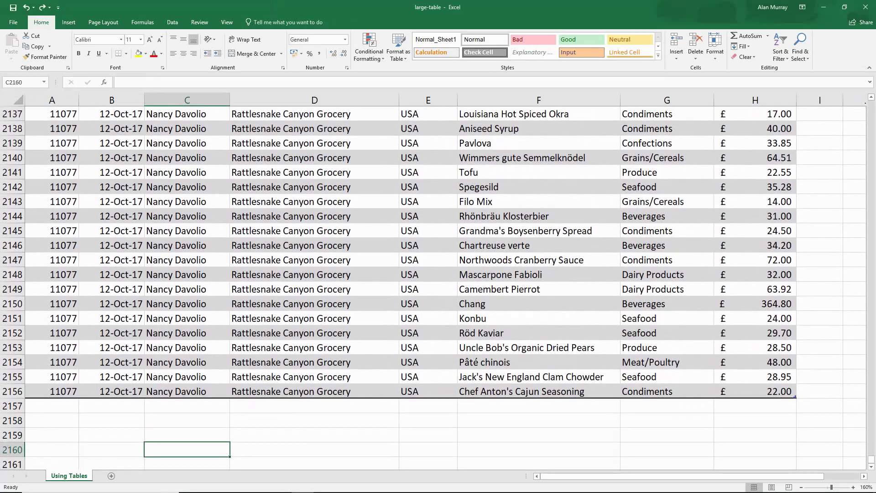
key("Up")
key("Left")
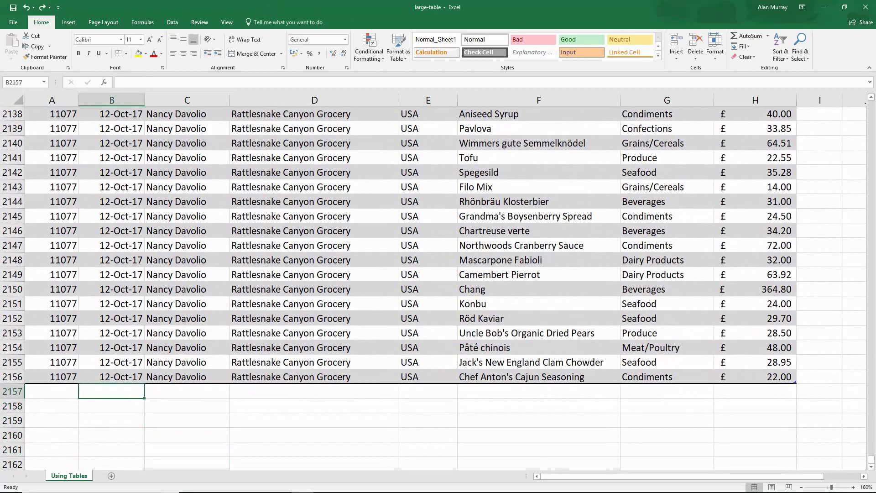
key("Left")
type("123")
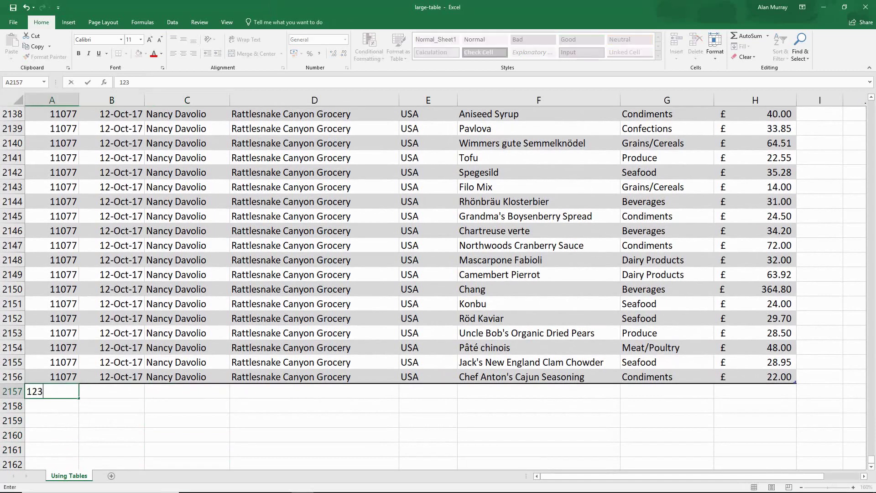
key("Tab")
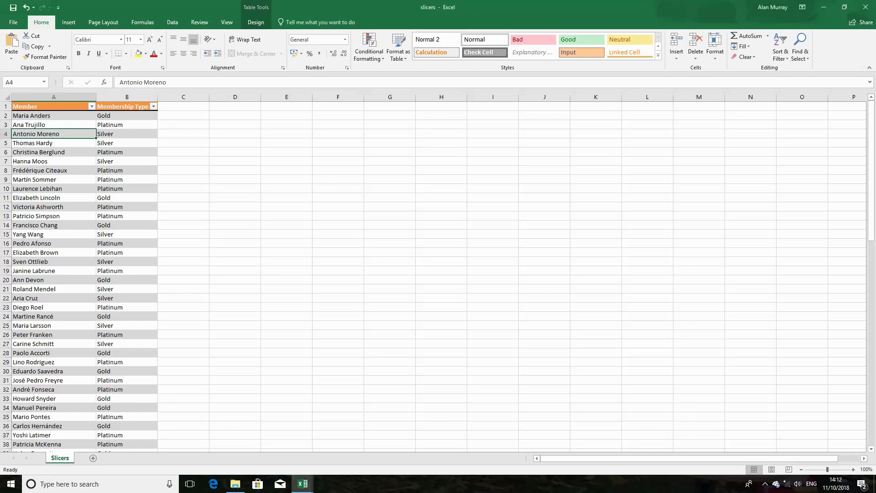
Step: Insert a slicer on the members table for the Membership Type field with Alt, N, S, F
left_click(53, 216)
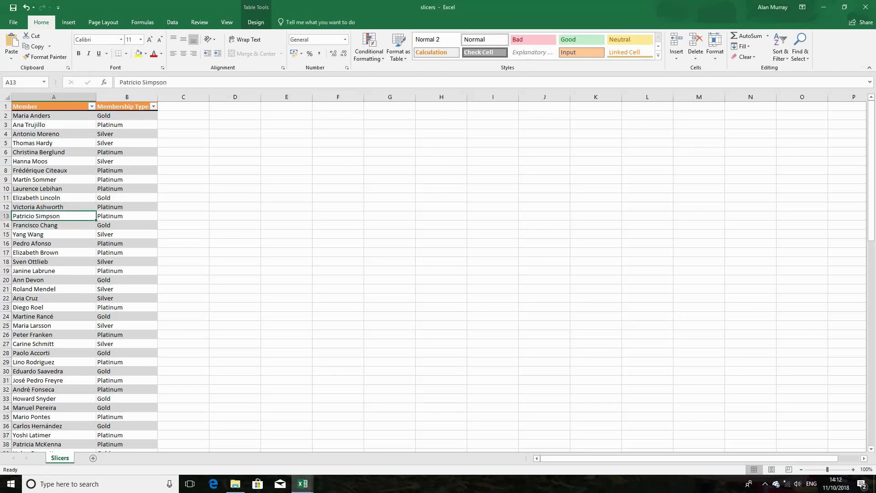
key("alt+n")
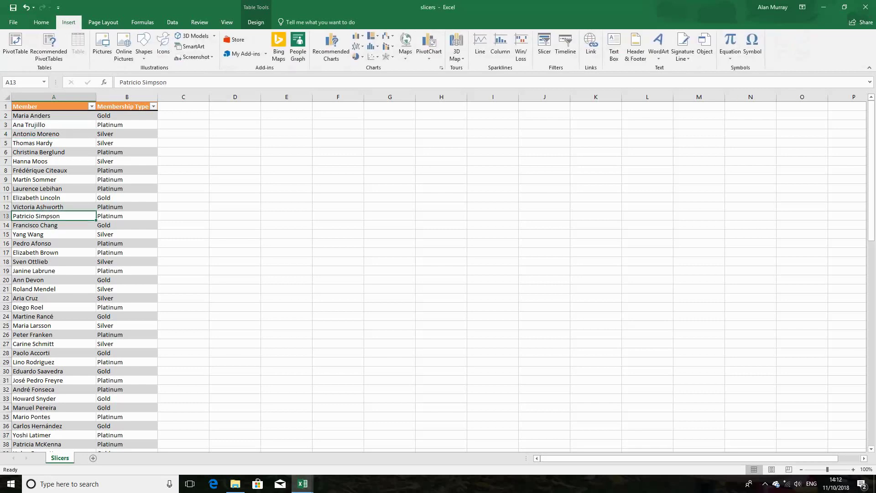
key("alt+n")
key("s")
key("f")
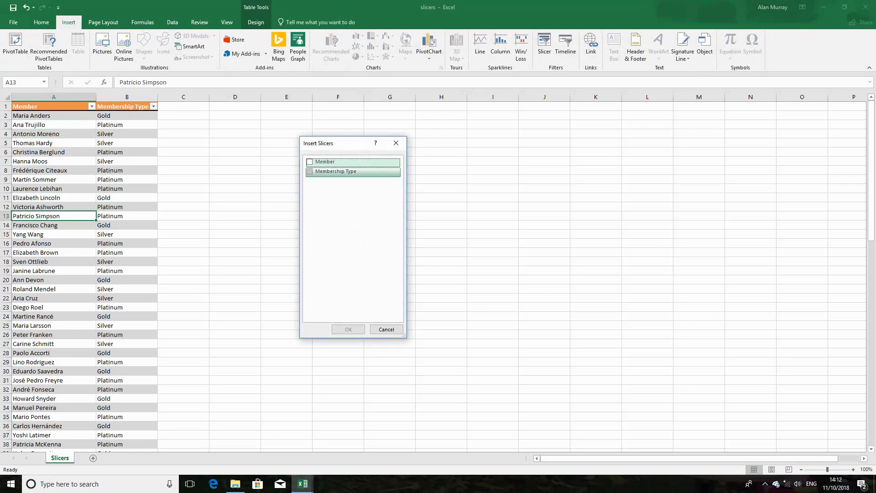
key("space")
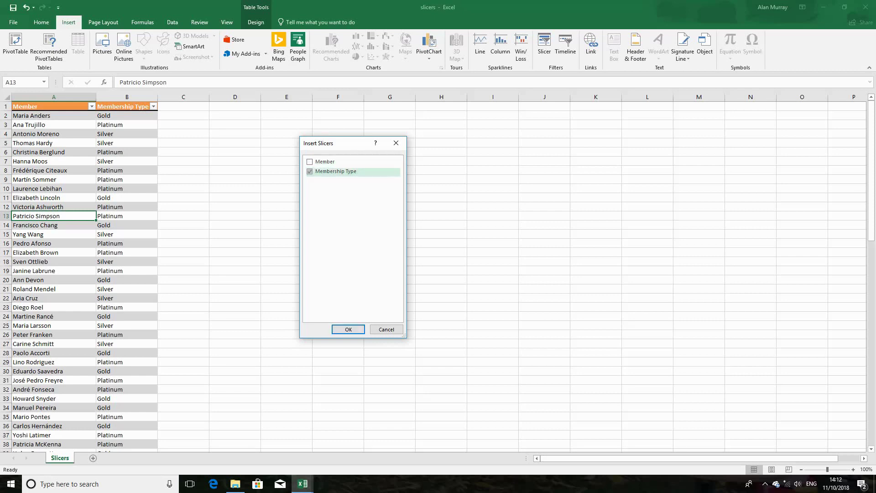
key("Return")
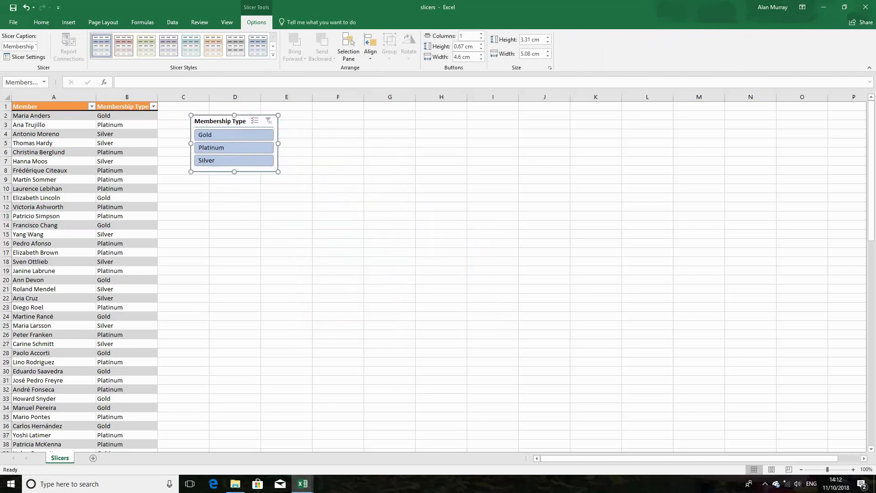
Step: Apply the green light style to the Membership Type slicer
left_click(146, 46)
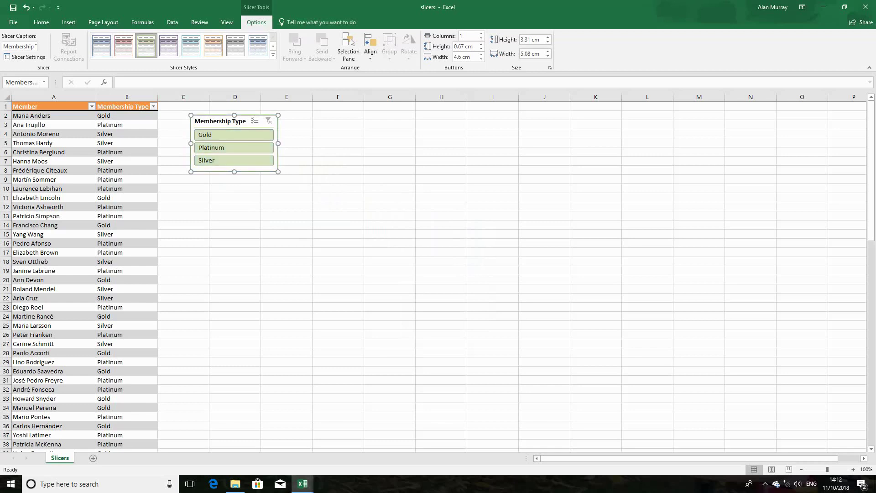
left_click(213, 46)
left_click(273, 55)
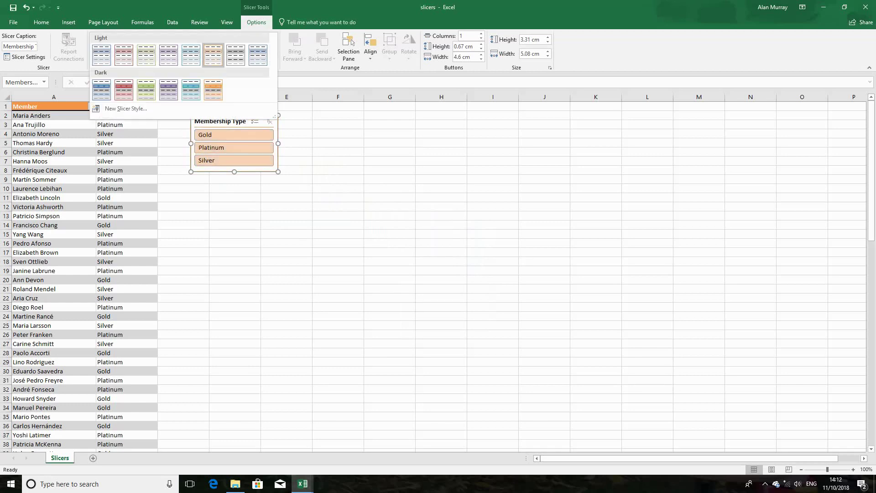
left_click(146, 55)
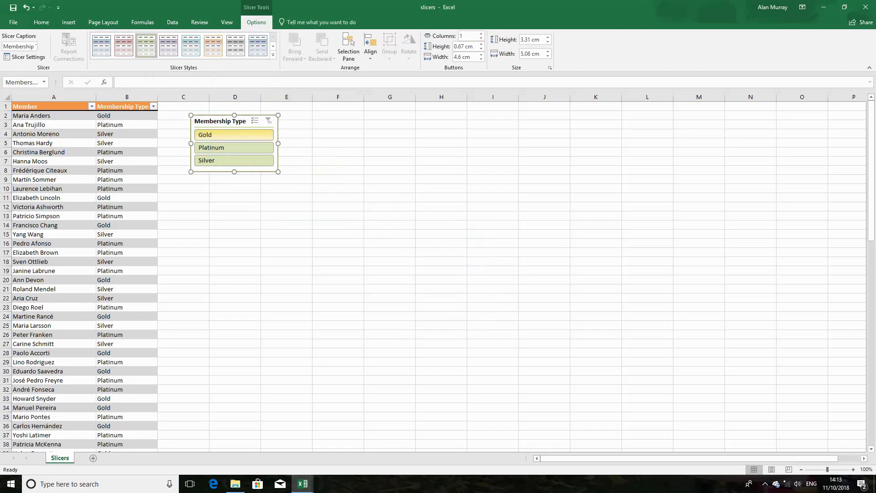
Step: Try the Gold, Platinum and Silver slicer buttons, leaving the members filtered to Platinum
left_click(233, 134)
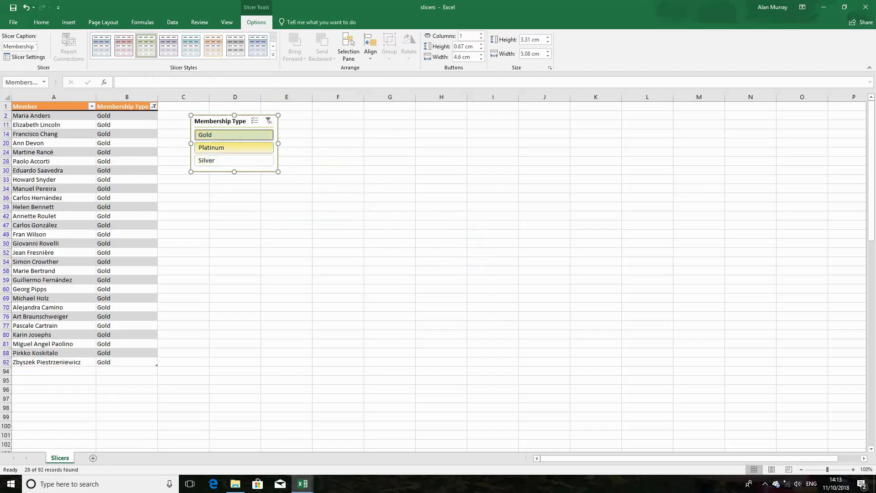
left_click(233, 148)
left_click(233, 160)
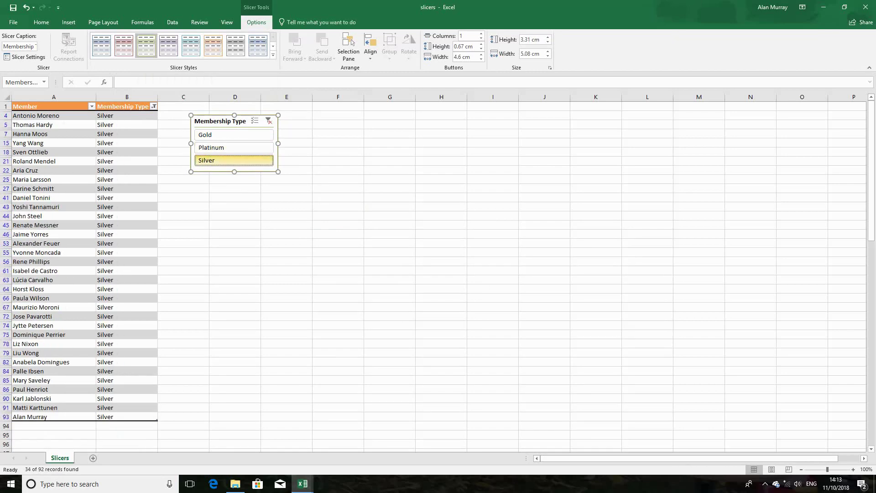
left_click(234, 135)
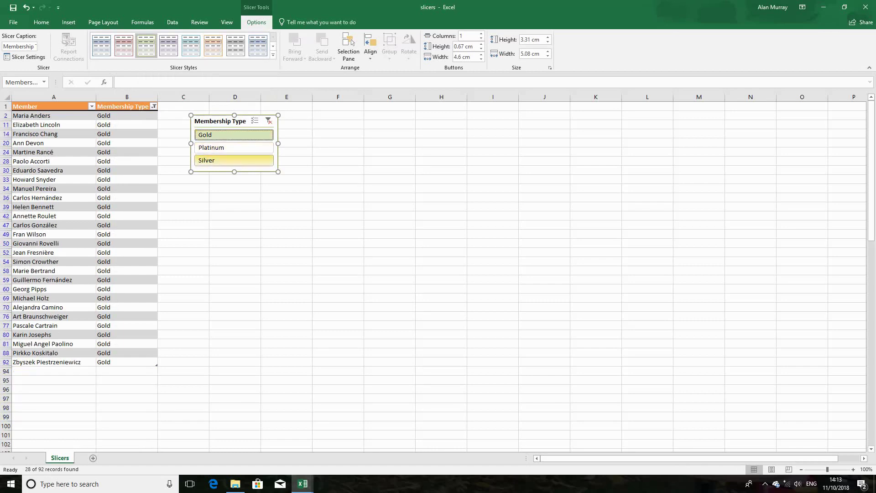
left_click(233, 147)
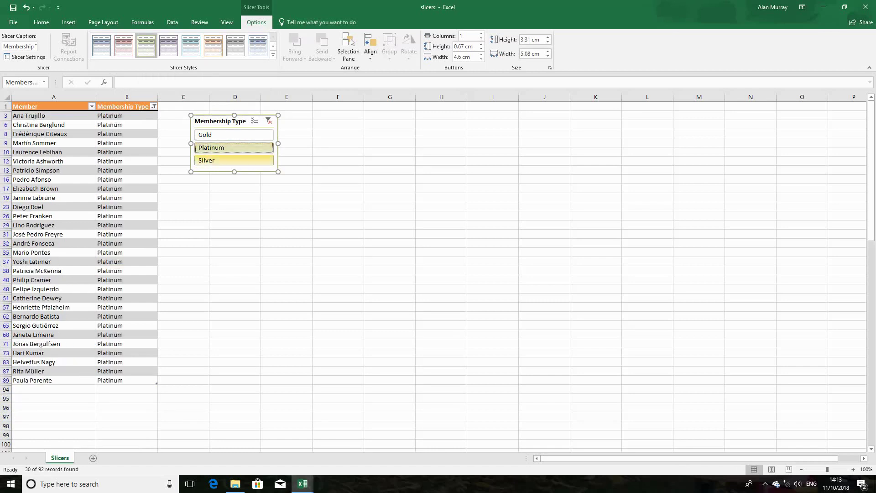
left_click(234, 160)
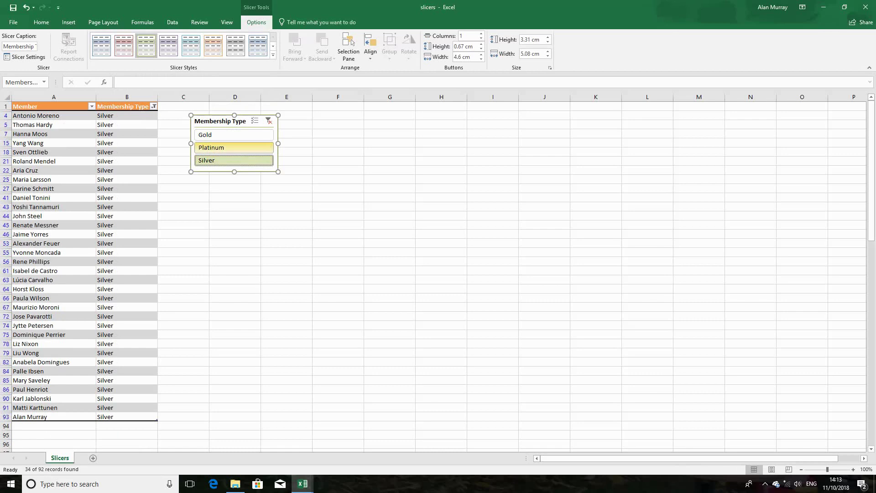
left_click(233, 147)
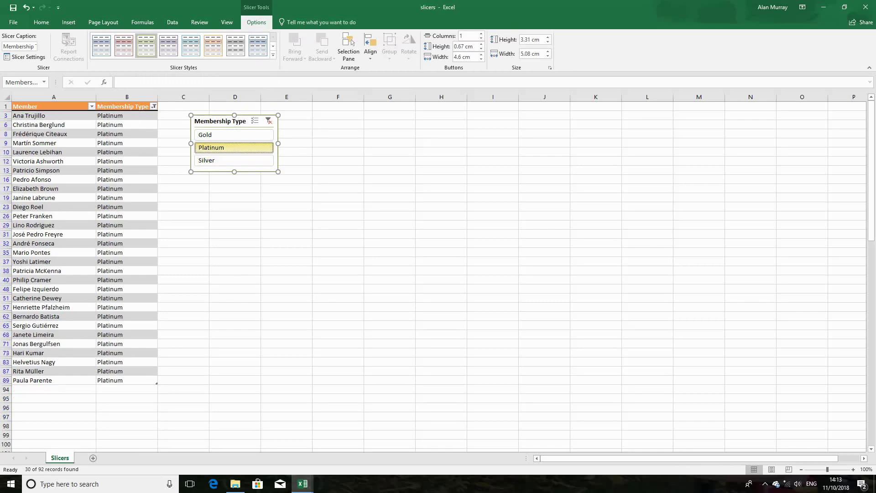
key("alt+Down")
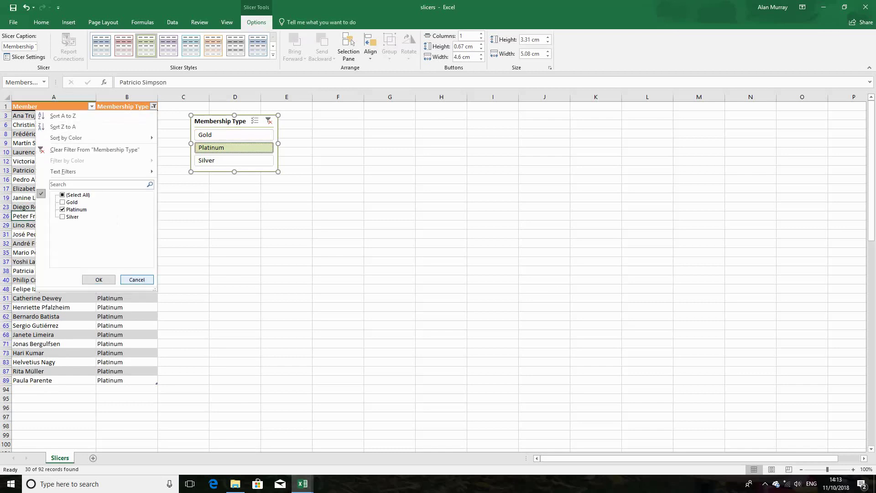
left_click(137, 279)
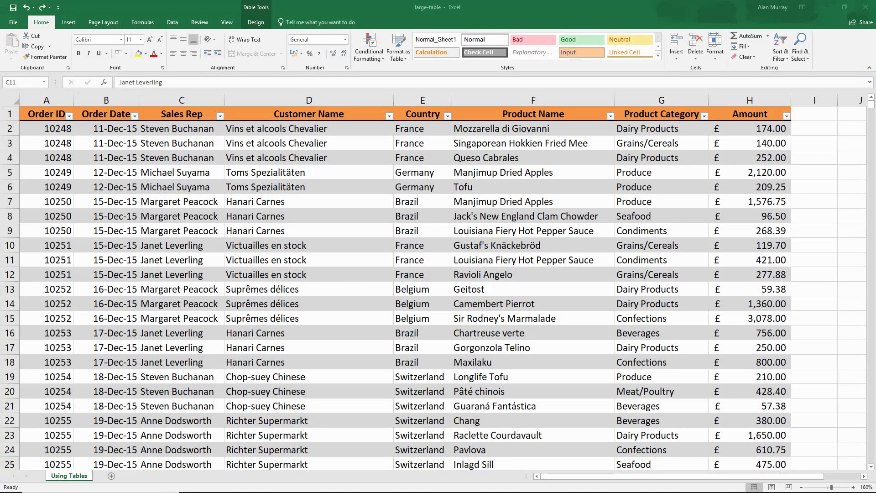
Step: Insert a PivotTable from the Orders table onto a new worksheet
left_click(256, 21)
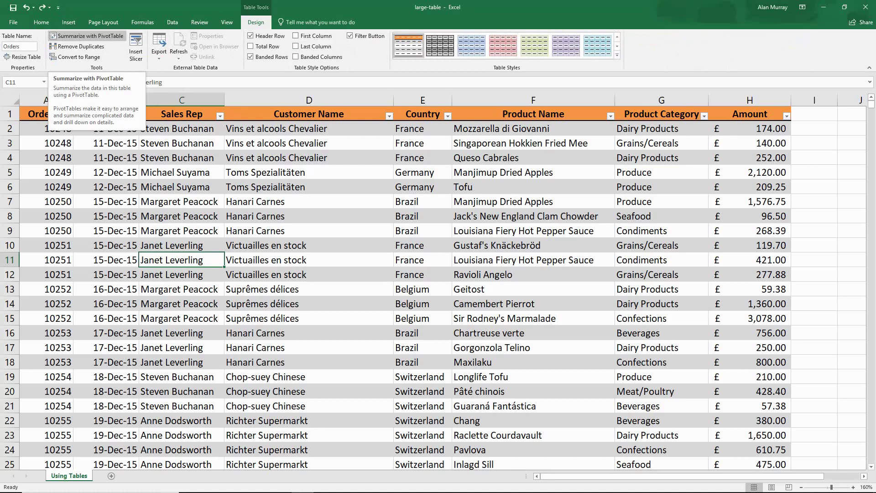
left_click(87, 36)
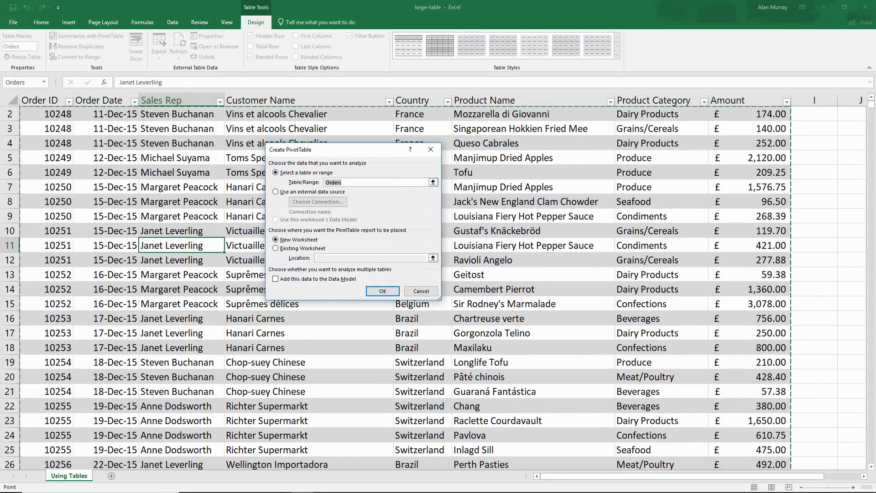
left_click(382, 290)
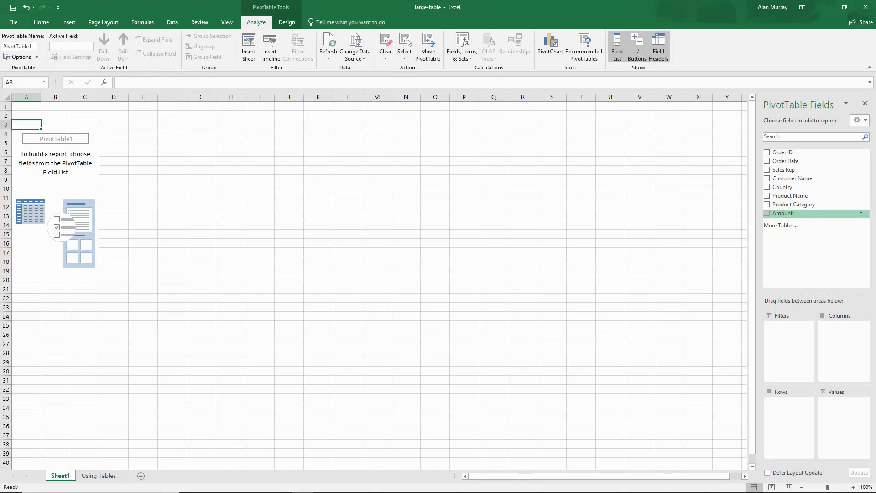
Step: Build the pivot with Amount in Values, Sales Rep in Rows and Country filtered to Canada
left_click_drag(782, 212, 843, 403)
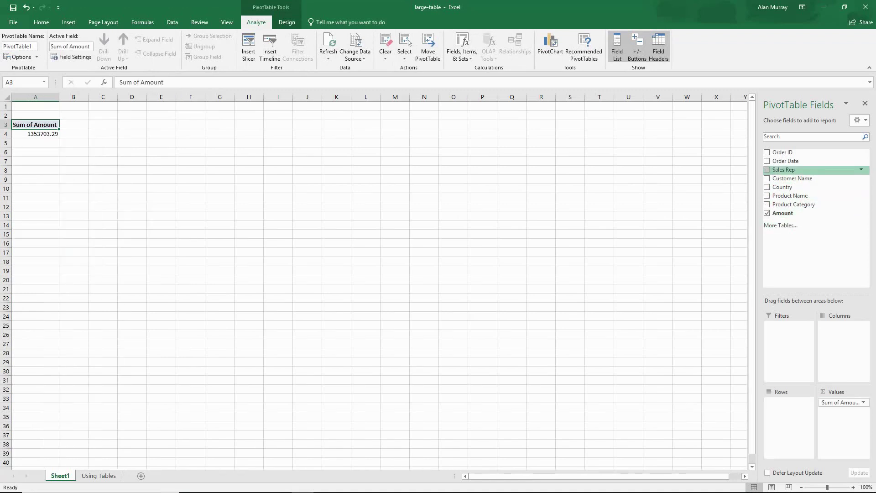
left_click_drag(784, 169, 789, 399)
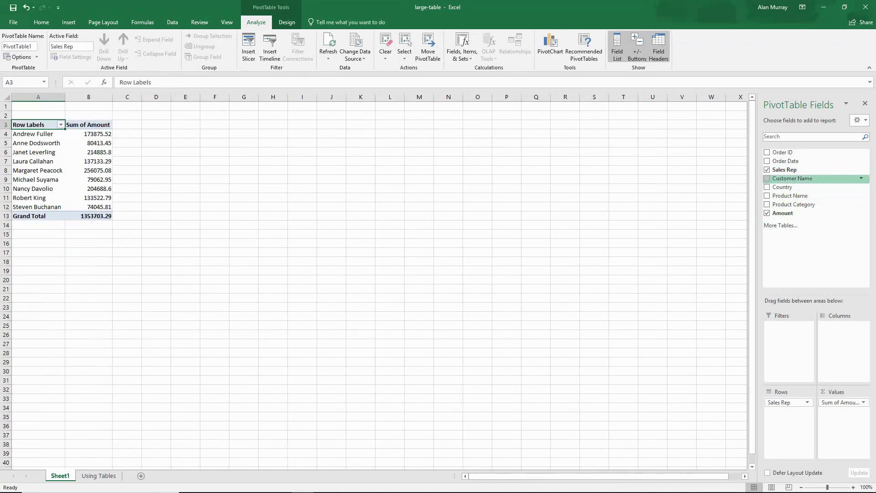
left_click_drag(782, 186, 788, 325)
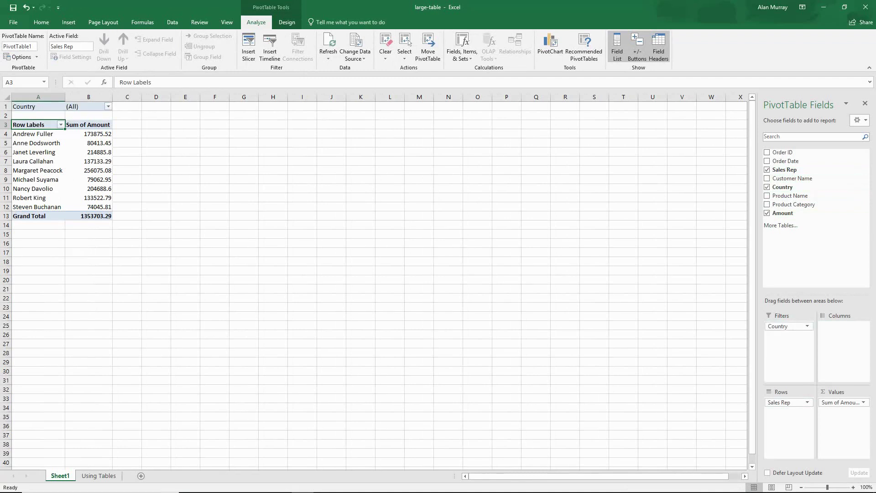
left_click(108, 106)
left_click(24, 163)
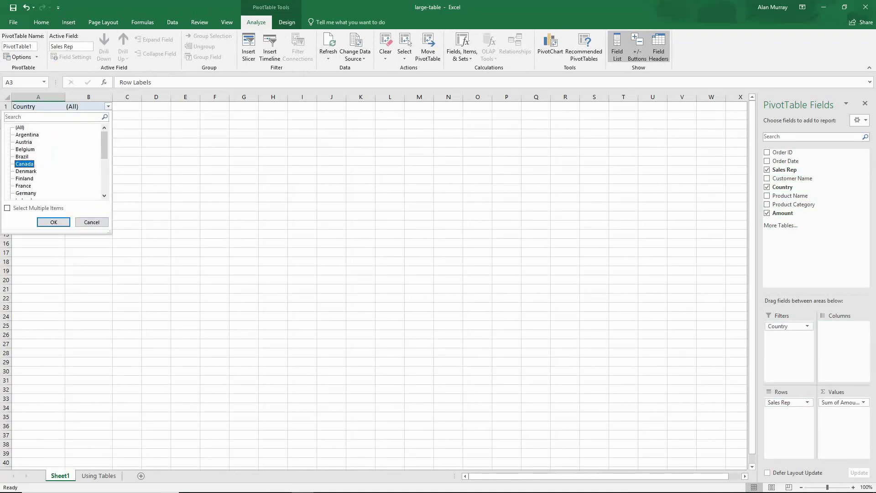
left_click(53, 222)
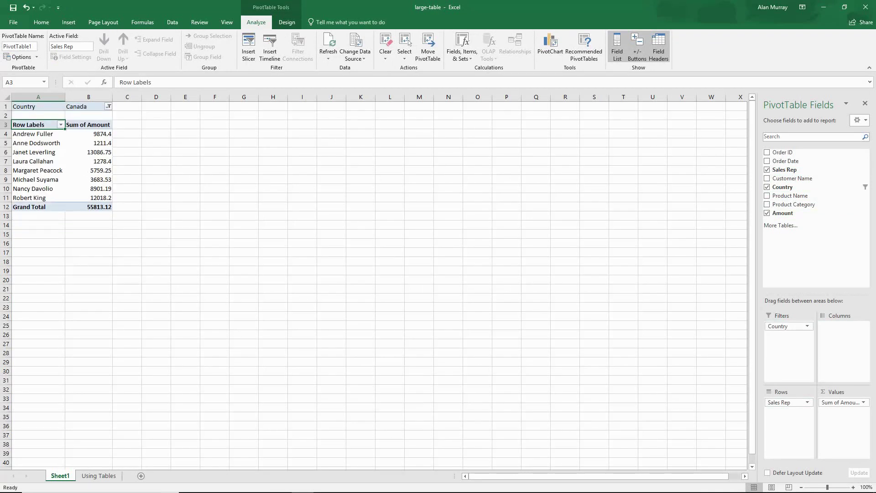
Step: Add a clustered column PivotChart and widen it so its labels lie horizontally
left_click(549, 46)
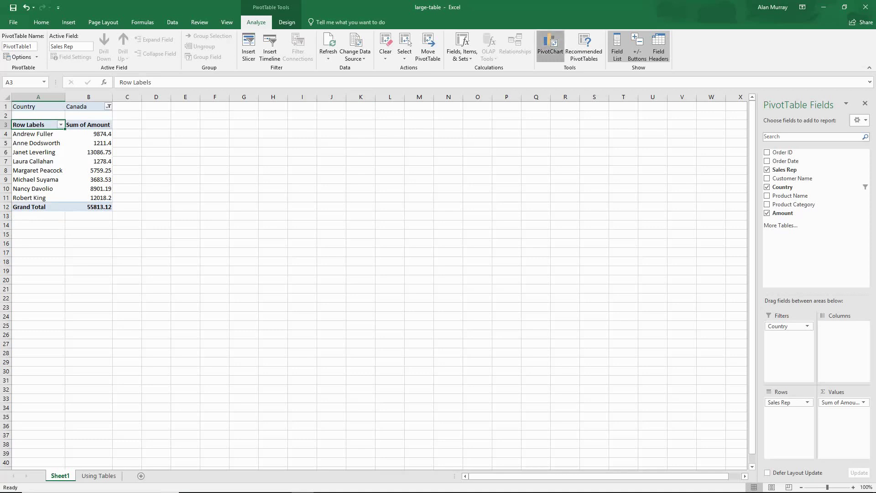
key("Return")
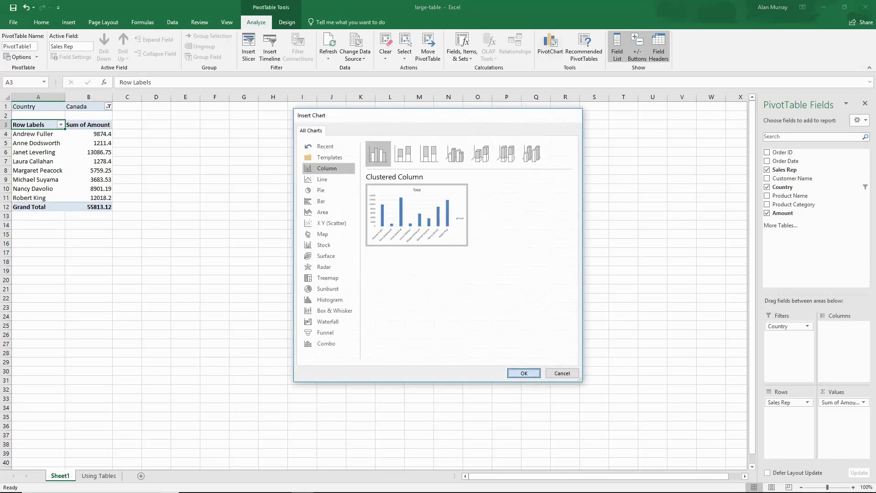
left_click_drag(488, 285, 590, 285)
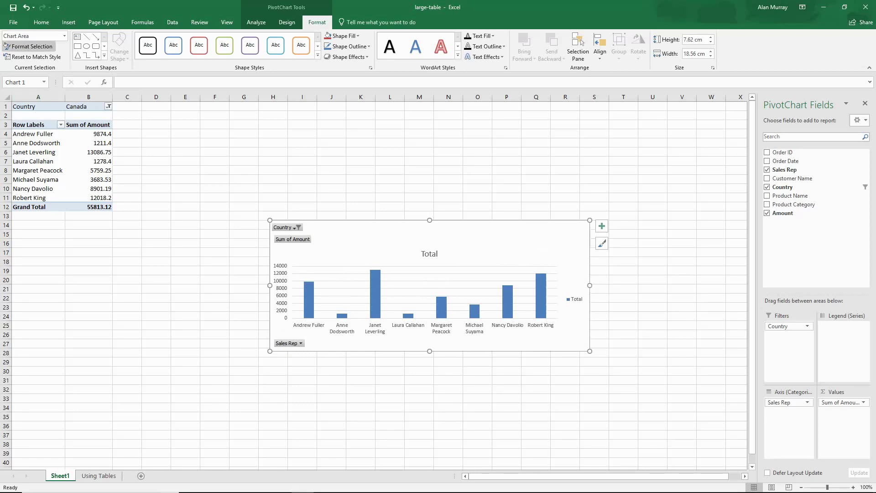
left_click(69, 22)
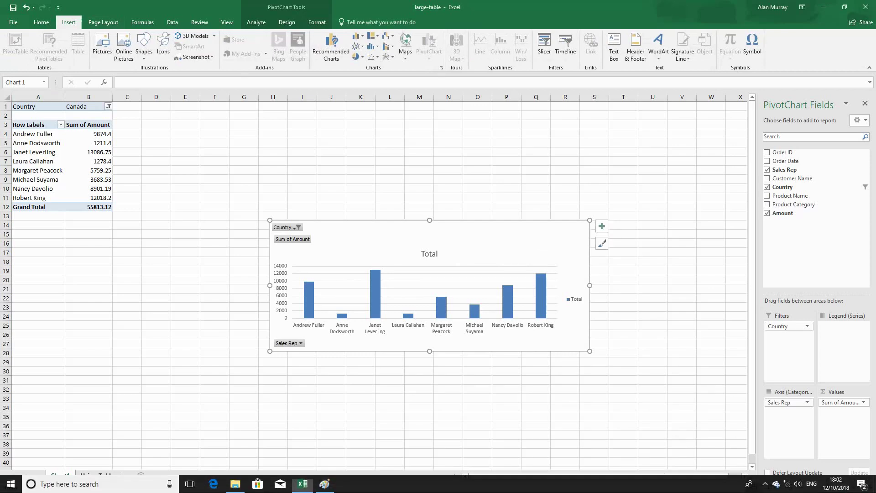
Step: Switch to the Using Tables sheet and select a cell in the Orders table
key("ctrl+Page_Down")
left_click(179, 304)
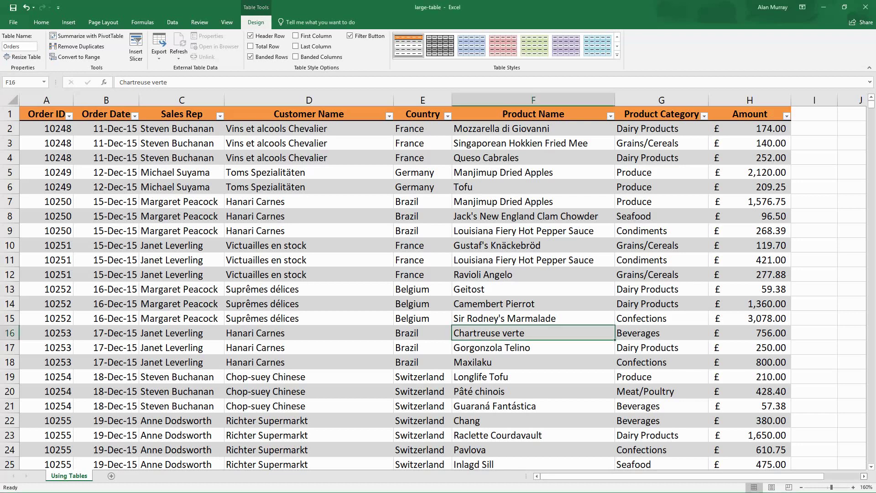
scroll(438, 283, "right", 3)
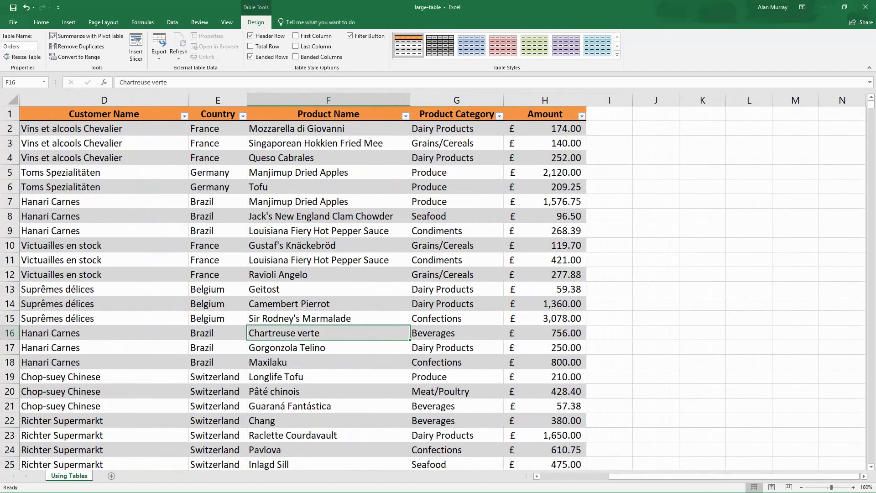
left_click_drag(545, 128, 545, 245)
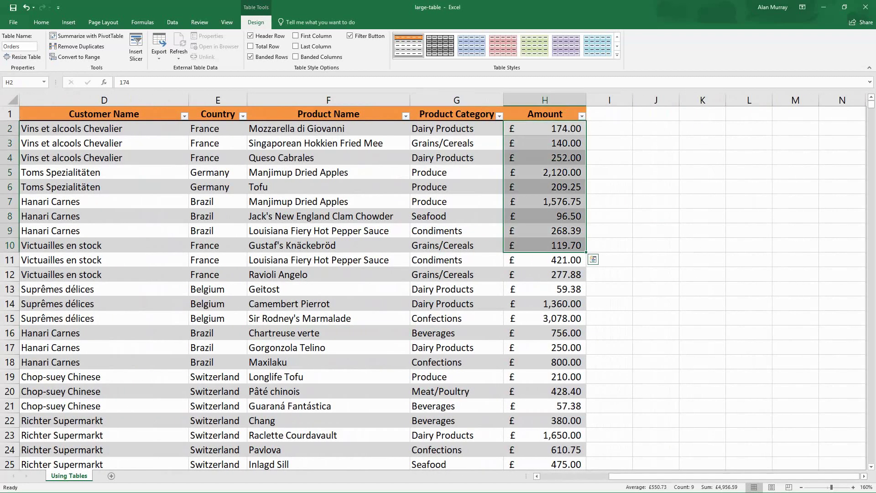
left_click(609, 128)
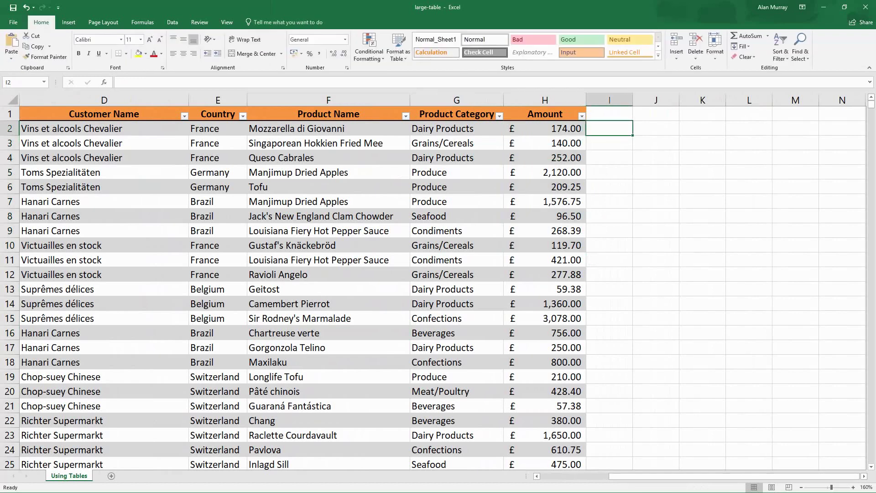
type("=")
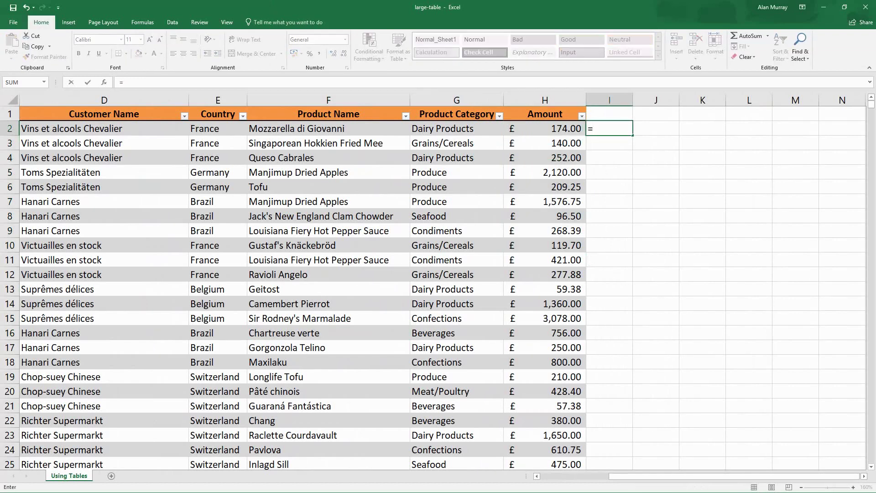
key("Left")
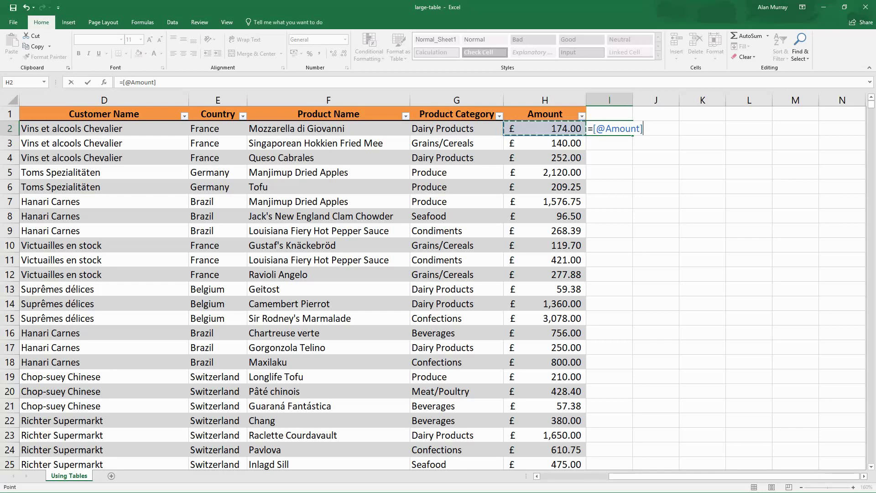
key("BackSpace")
key("BackSpace")
key("BackSpace")
key("BackSpace")
key("BackSpace")
key("BackSpace")
key("BackSpace")
key("BackSpace")
key("BackSpace")
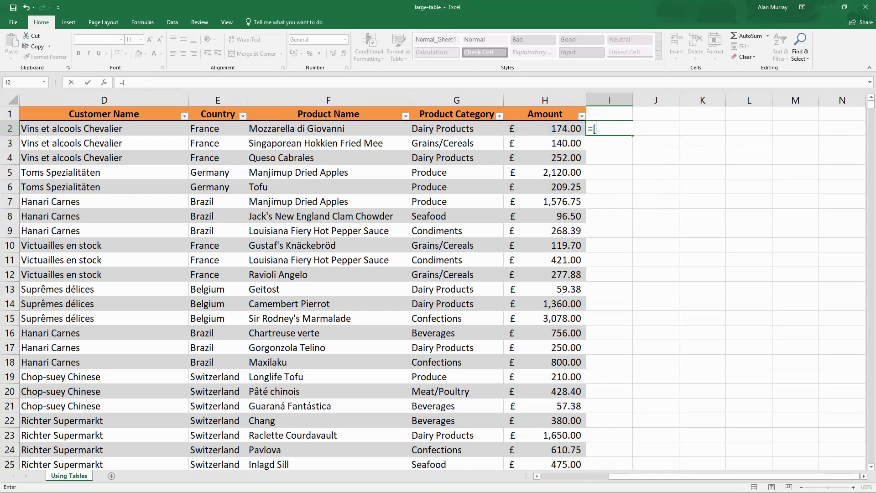
type("H")
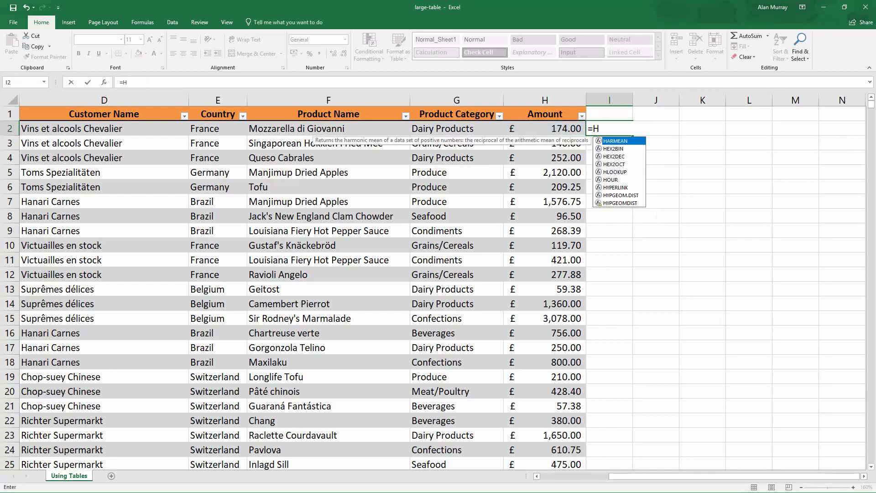
type("2")
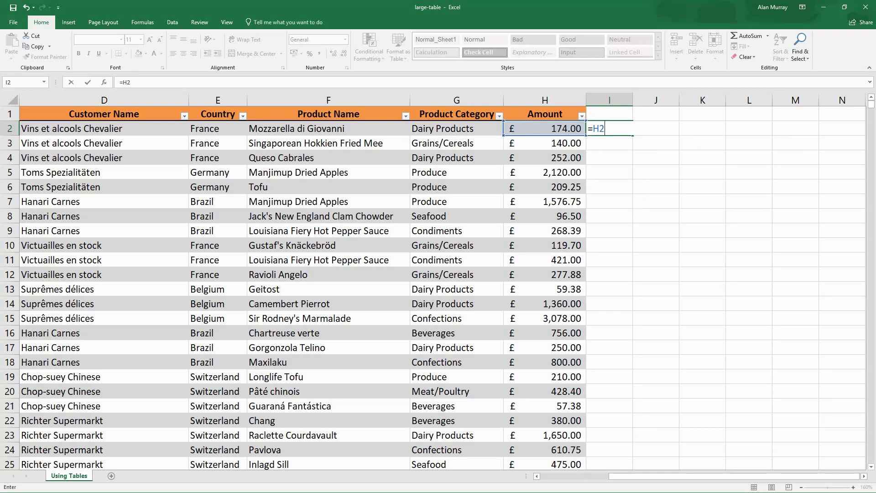
key("BackSpace")
key("BackSpace")
key("Left")
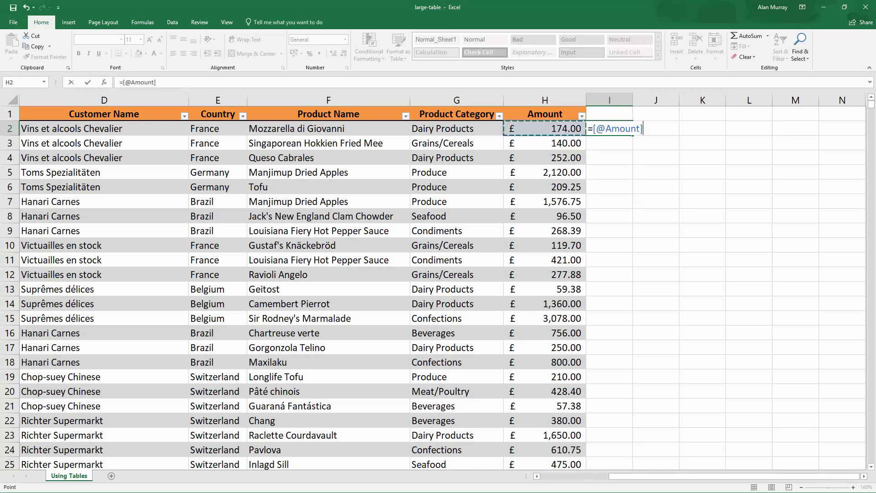
type("*90%")
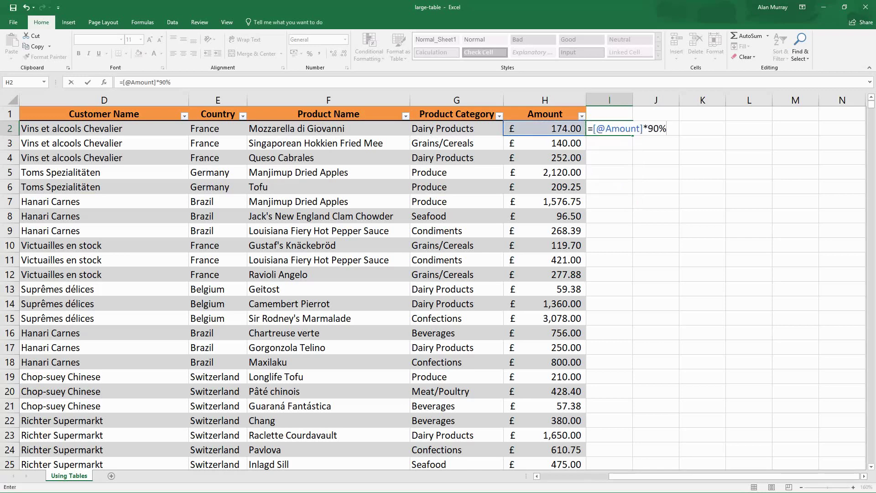
key("Return")
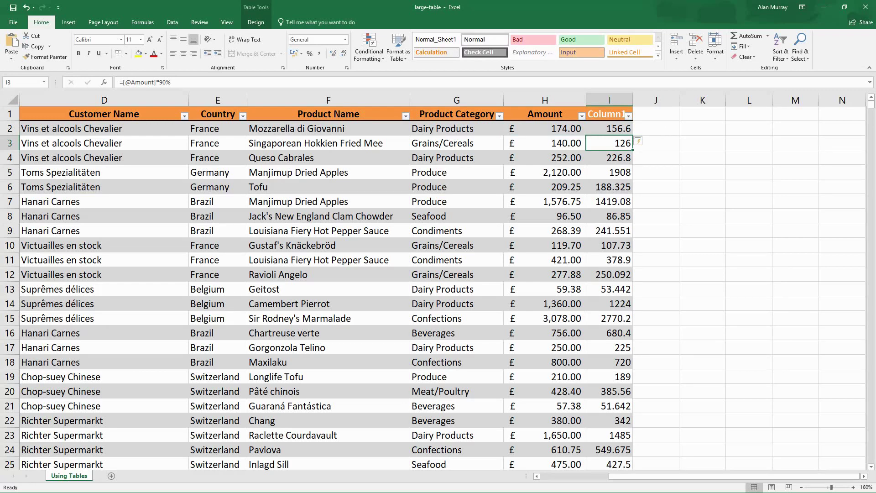
Step: Check the calculated formula in cells I5, I9 and I12
double_click(611, 172)
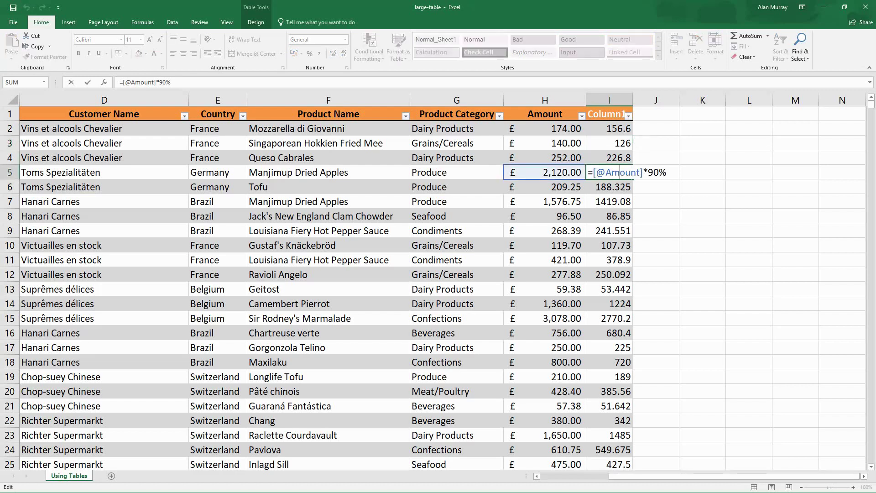
key("Return")
double_click(619, 230)
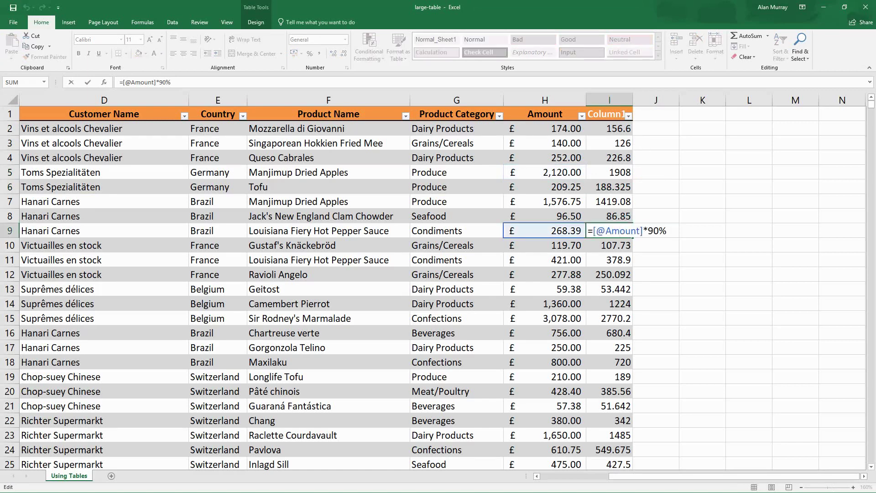
double_click(610, 274)
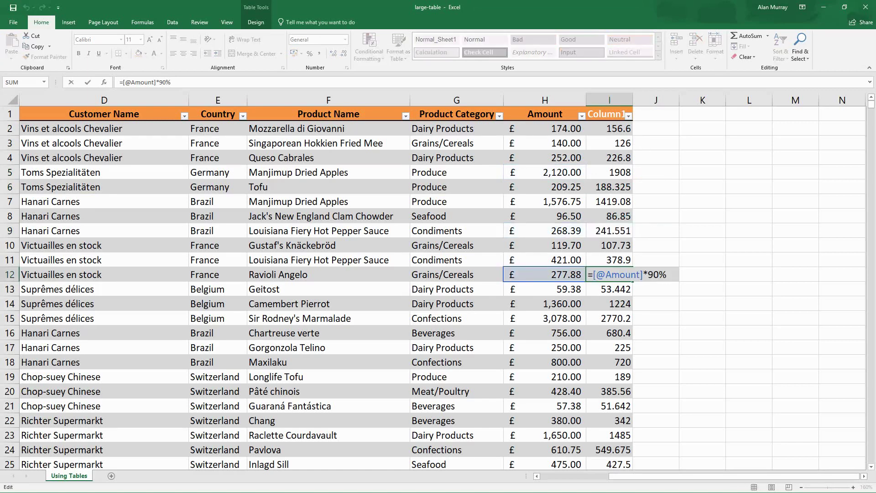
left_click(609, 172)
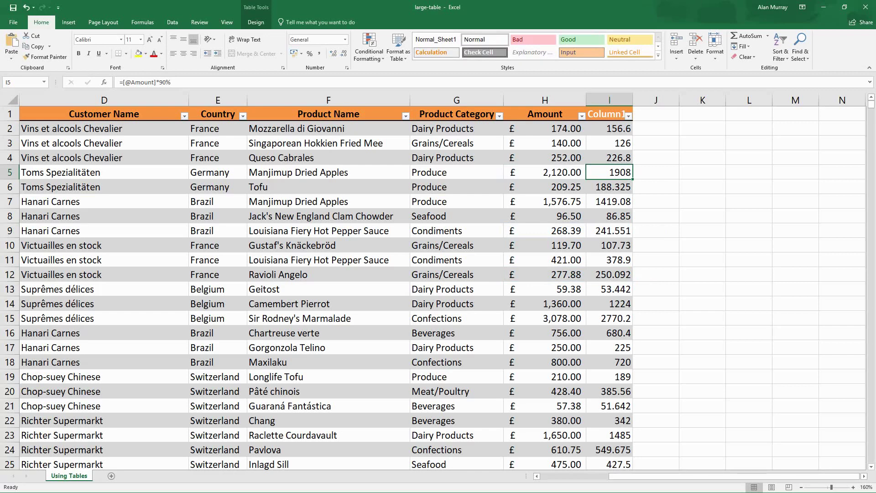
Step: In K3 start a SUMIF formula using Orders[Country] as the criteria range
left_click(702, 142)
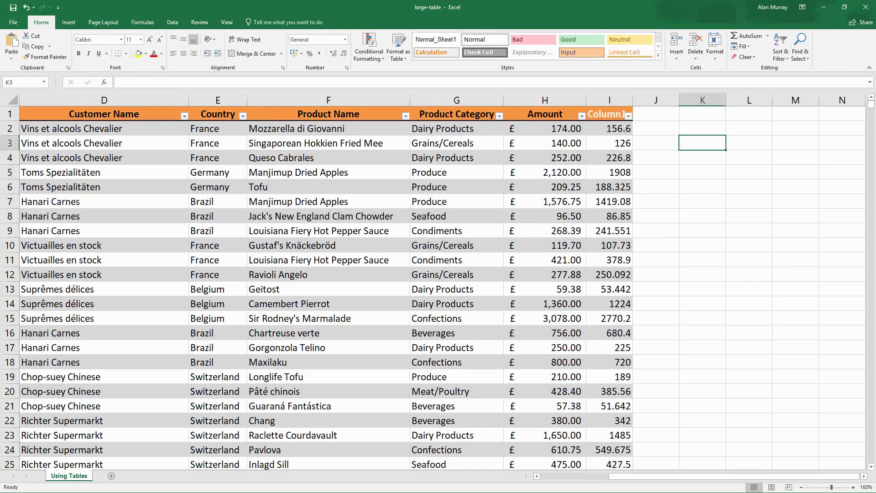
type("=sum")
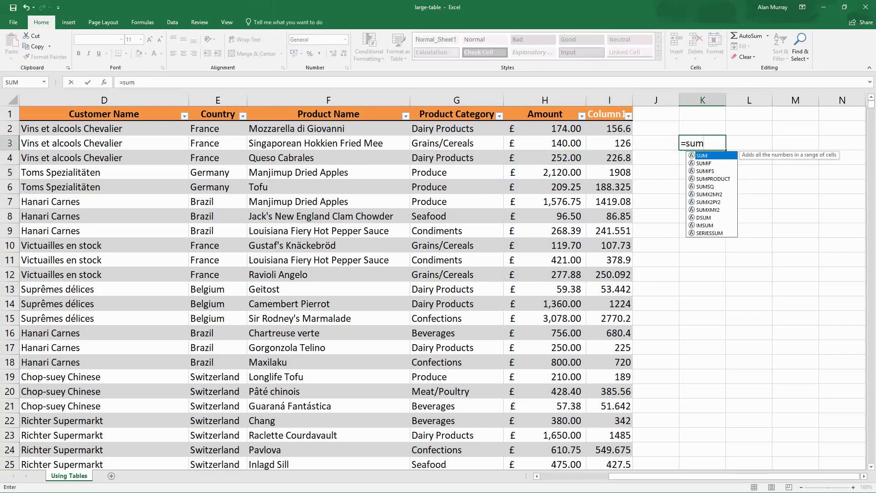
type("if(")
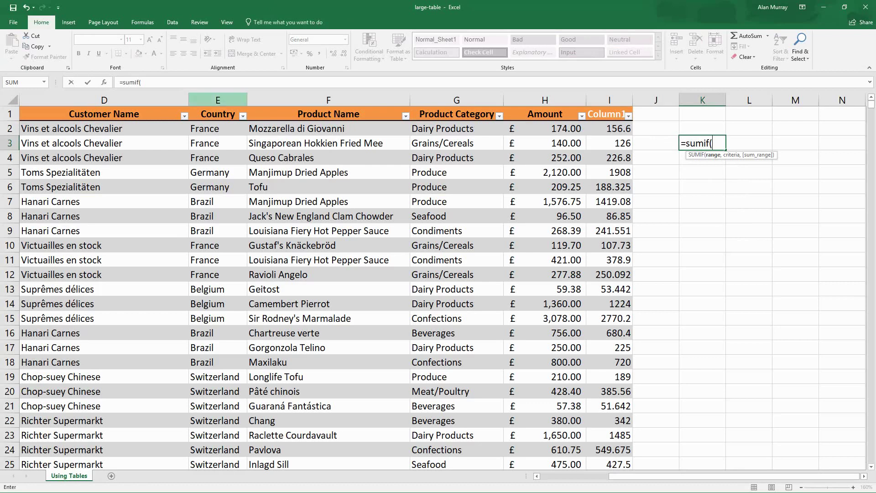
left_click(218, 100)
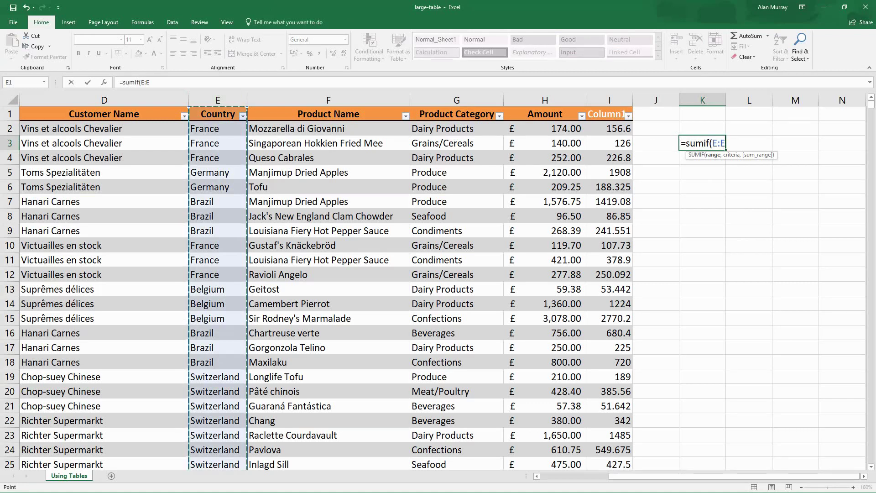
key("BackSpace")
key("BackSpace")
key("BackSpace")
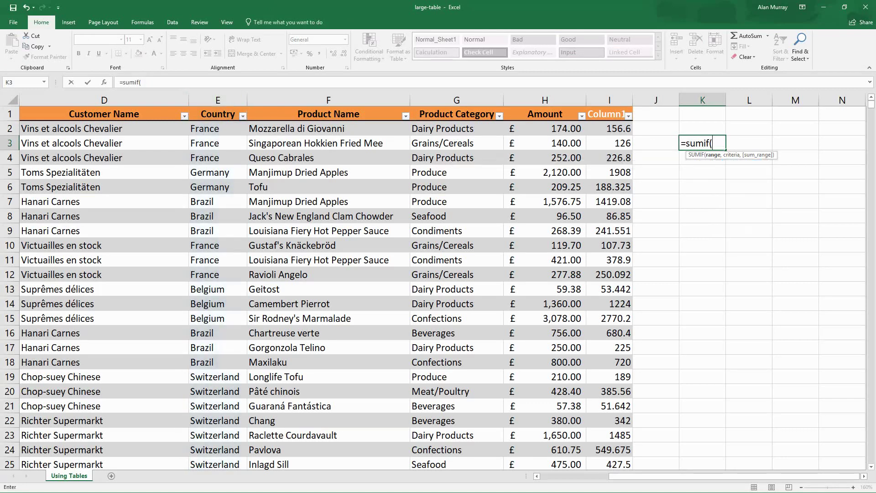
type("o")
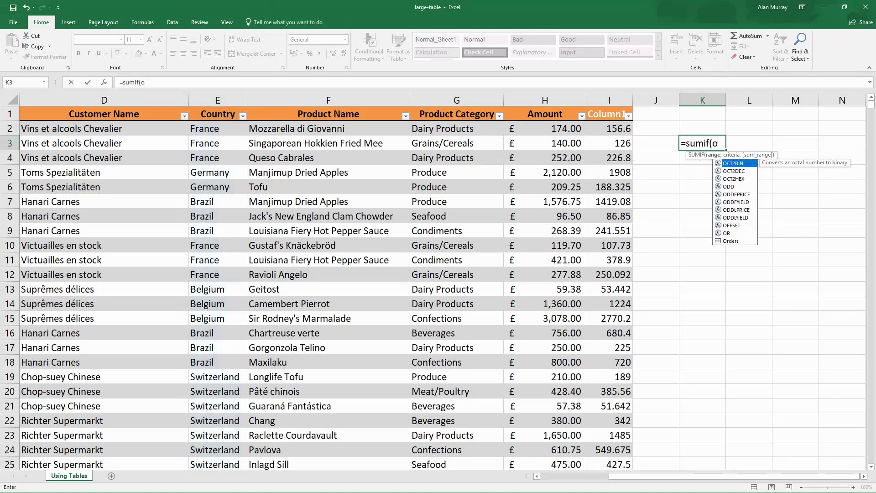
type("r")
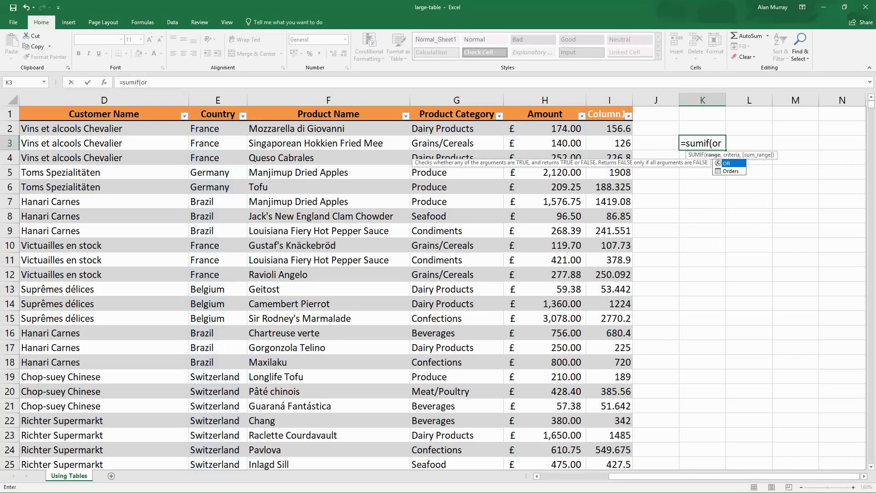
key("Down")
key("Tab")
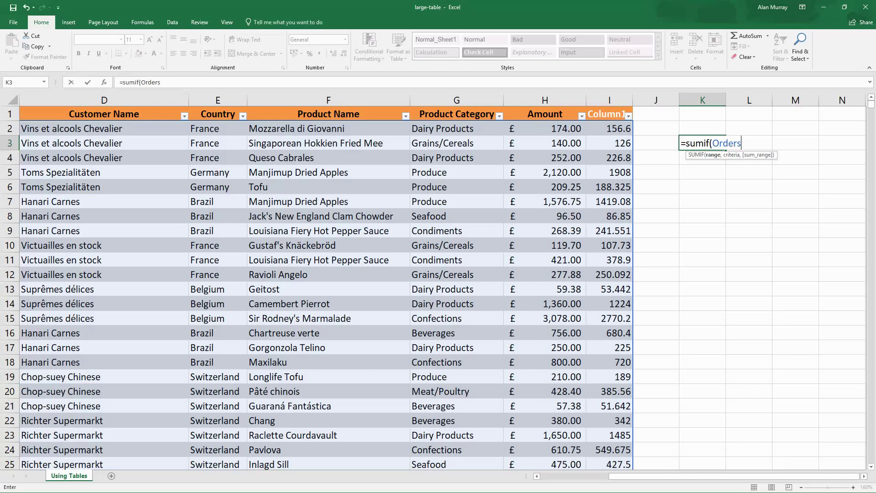
type("[")
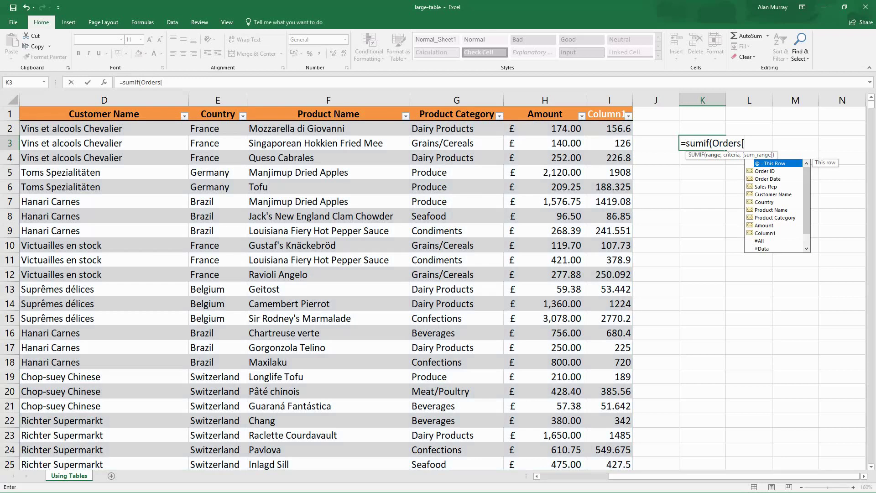
key("Down")
key("Down")
key("Down")
key("Down")
key("Down")
key("Tab")
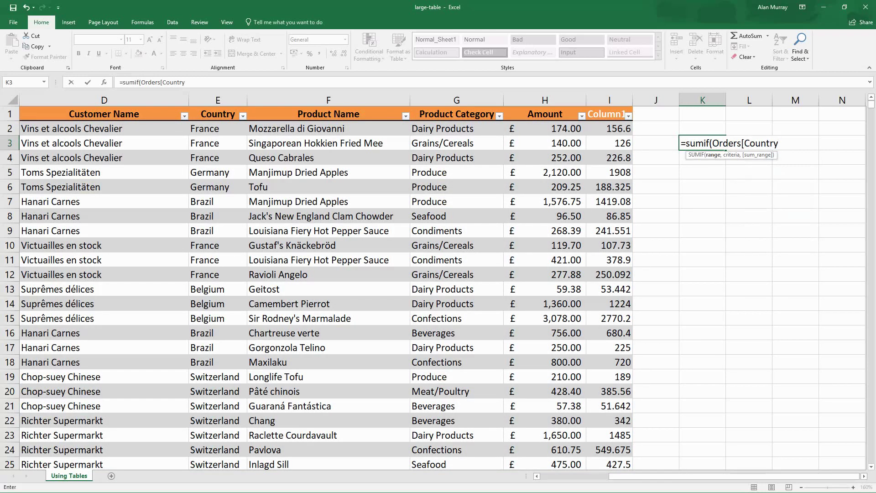
Step: Complete it as =SUMIF(Orders[Country],"France",Orders[Amount]) and commit, giving 89242.3
type("]")
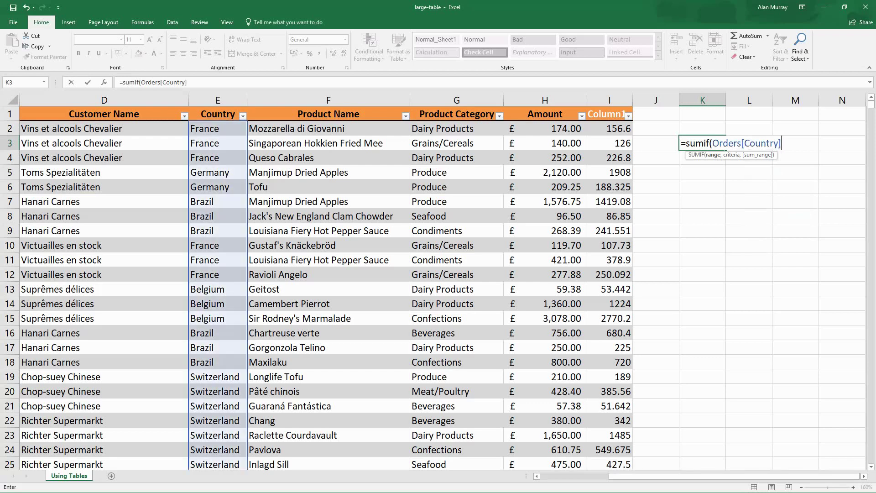
type(",\"France\"")
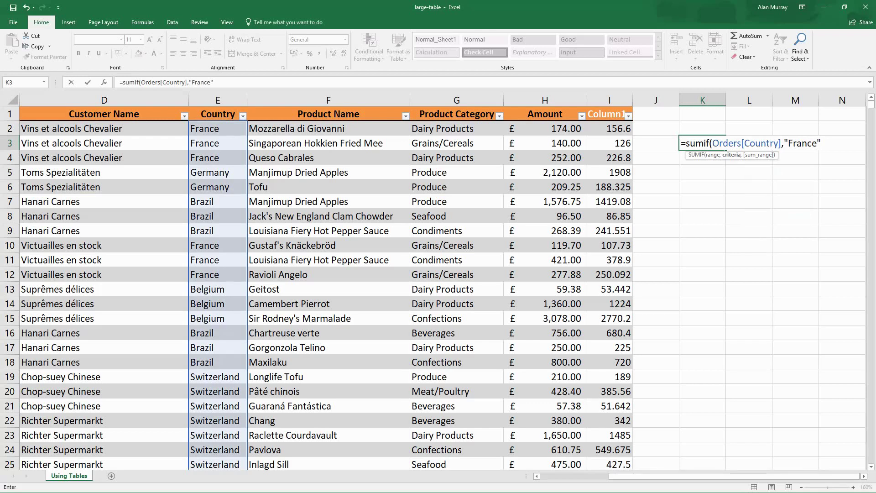
type(",or")
key("Down")
key("Tab")
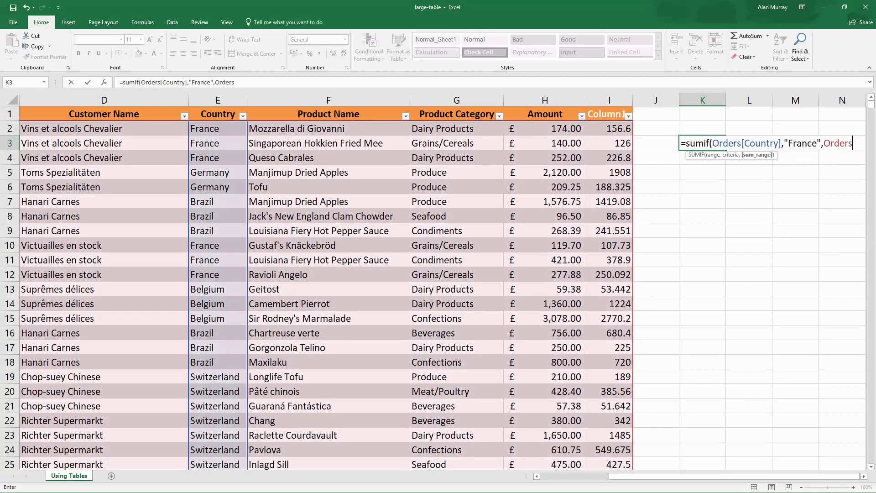
type("[")
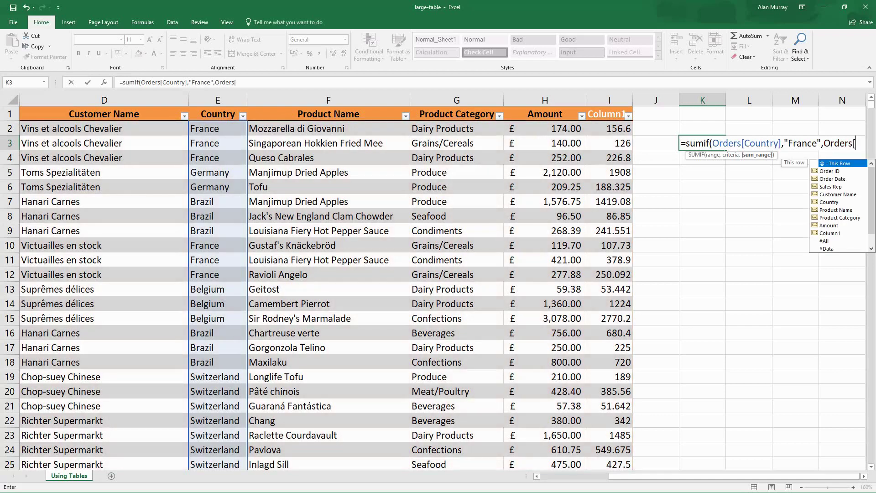
key("Down")
key("Down")
key("Down")
key("Down")
key("Down")
key("Down")
key("Down")
key("Down")
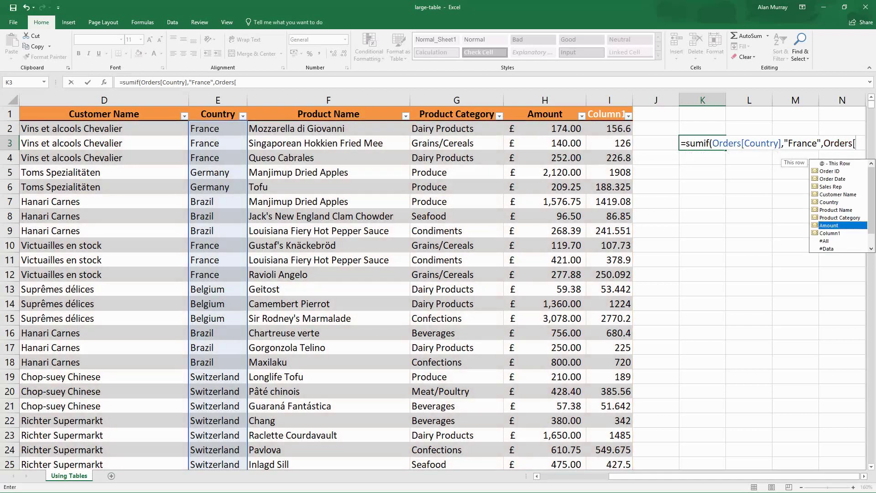
key("Tab")
type("]")
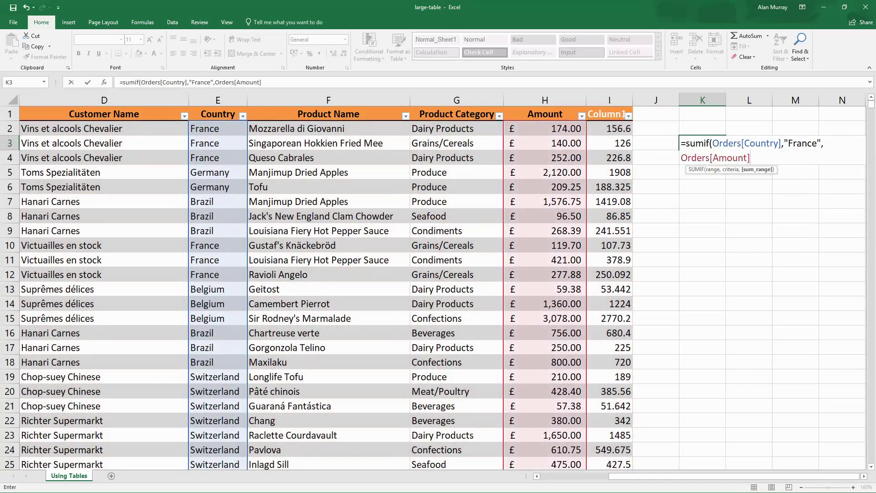
type(")")
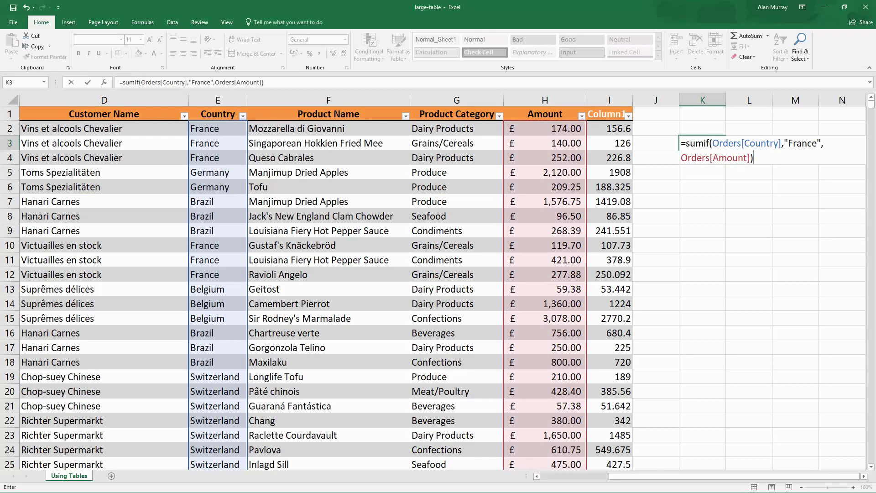
left_click(864, 475)
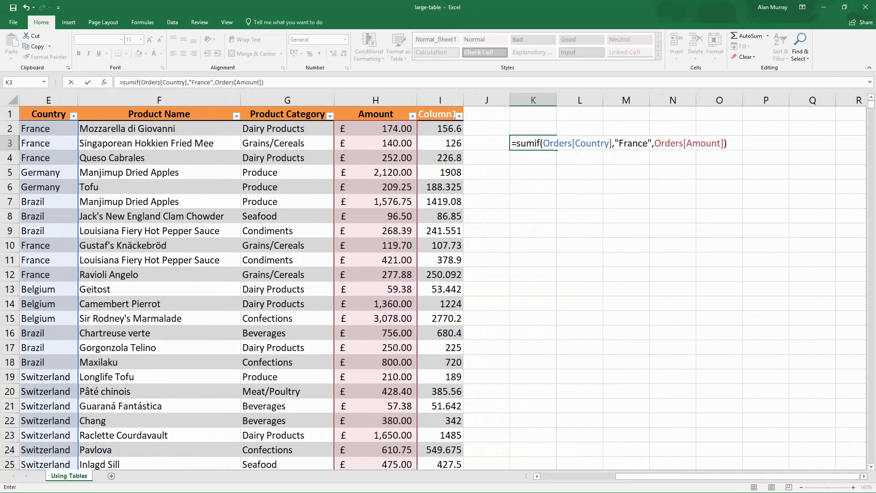
key("F2")
key("Left")
key("Left")
key("Left")
key("Left")
key("Left")
key("Left")
key("Left")
key("Left")
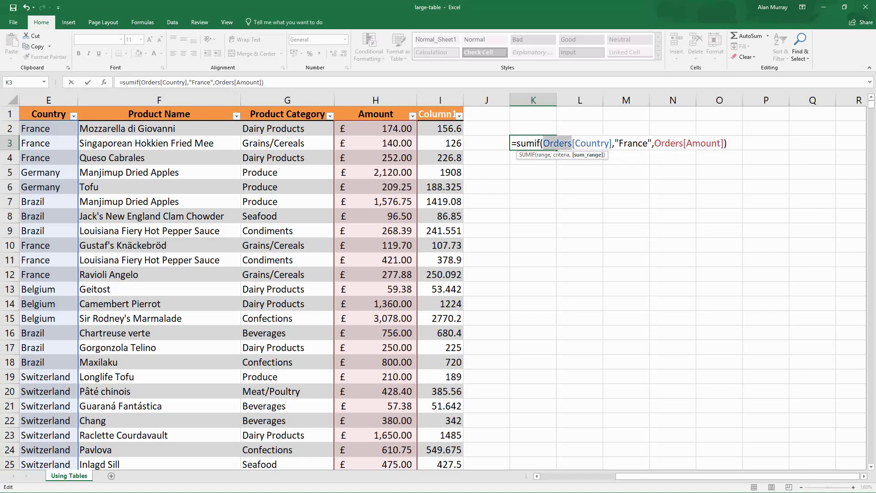
left_click_drag(575, 143, 556, 142)
key("Return")
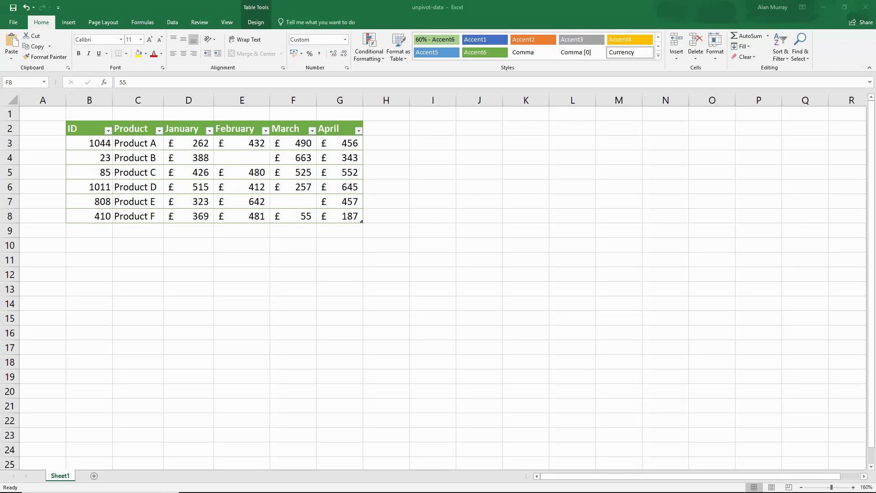
Step: In the unpivot-data workbook, send the monthly product table to Power Query via From Table/Range
key("alt+Tab")
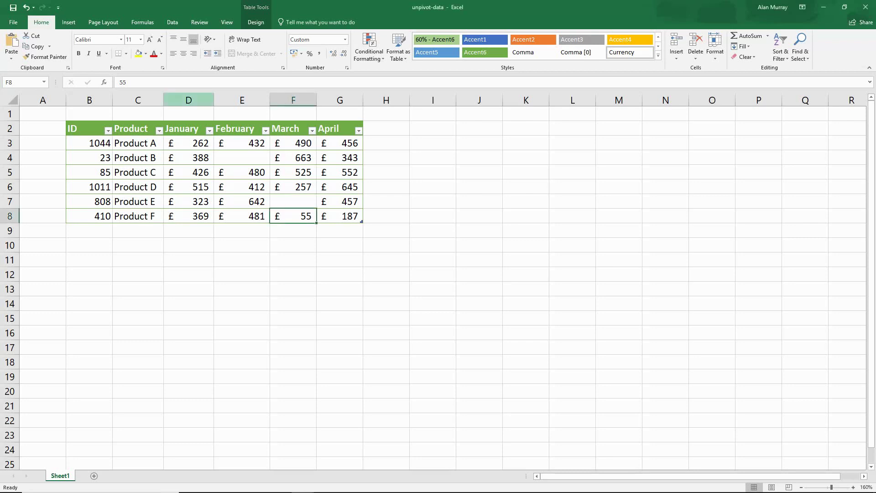
left_click(172, 22)
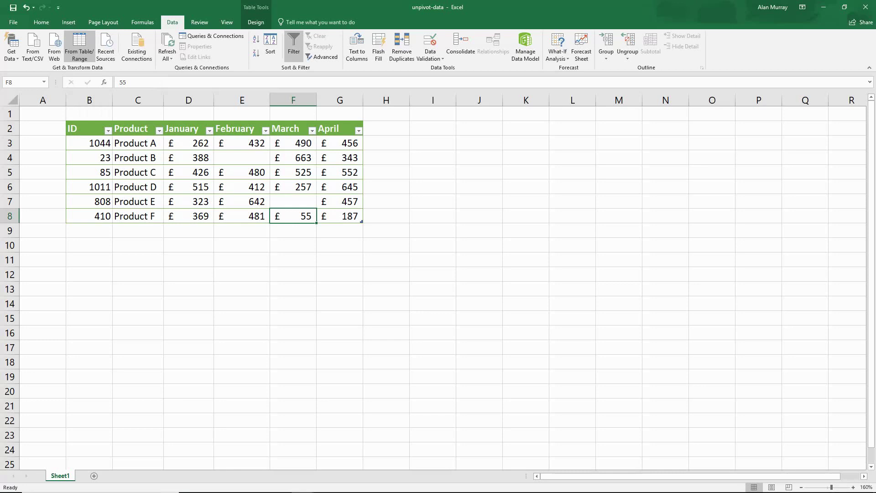
left_click(79, 48)
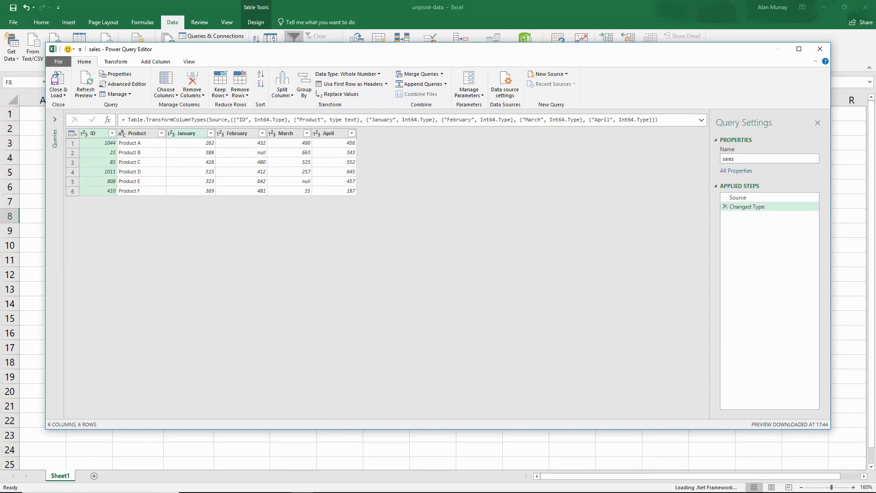
Step: Unpivot the January through April columns into rows
left_click(187, 133)
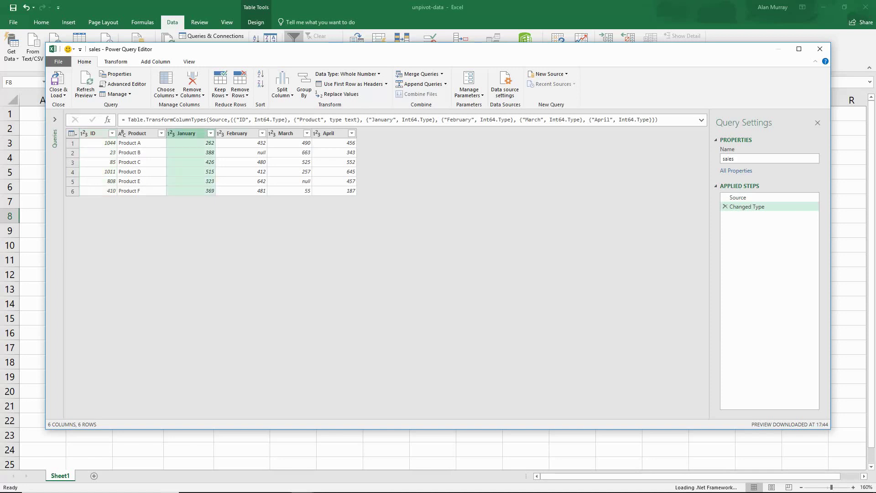
left_click(328, 133, "shift")
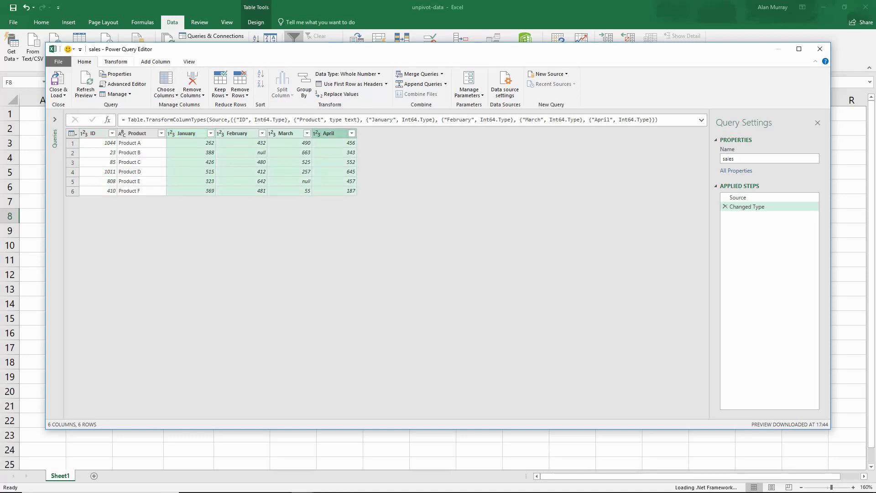
left_click(116, 62)
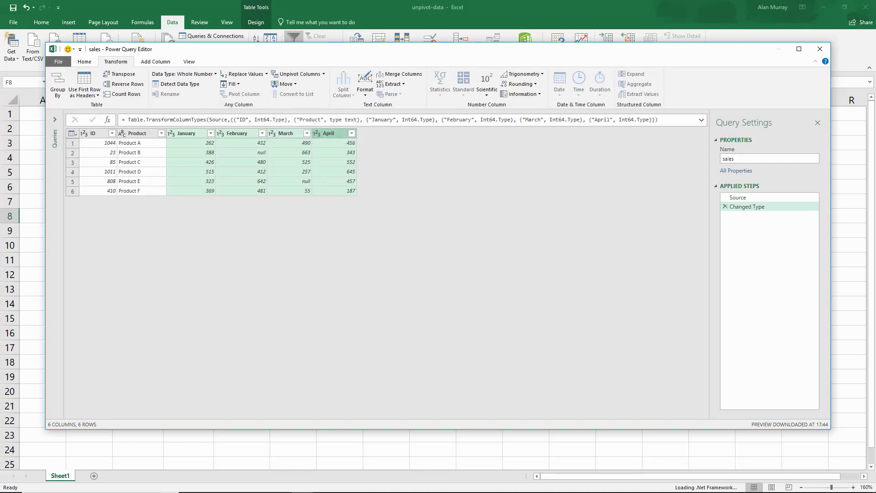
left_click(297, 74)
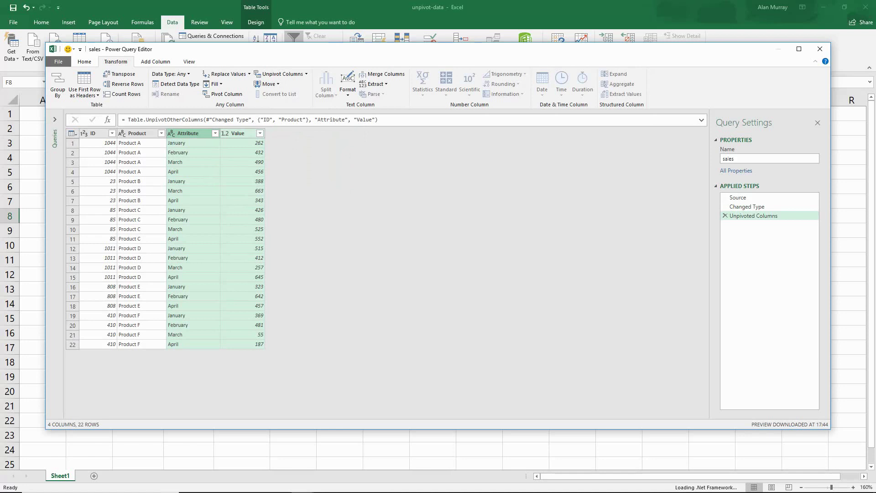
Step: Rename the resulting Attribute column to Month
double_click(188, 134)
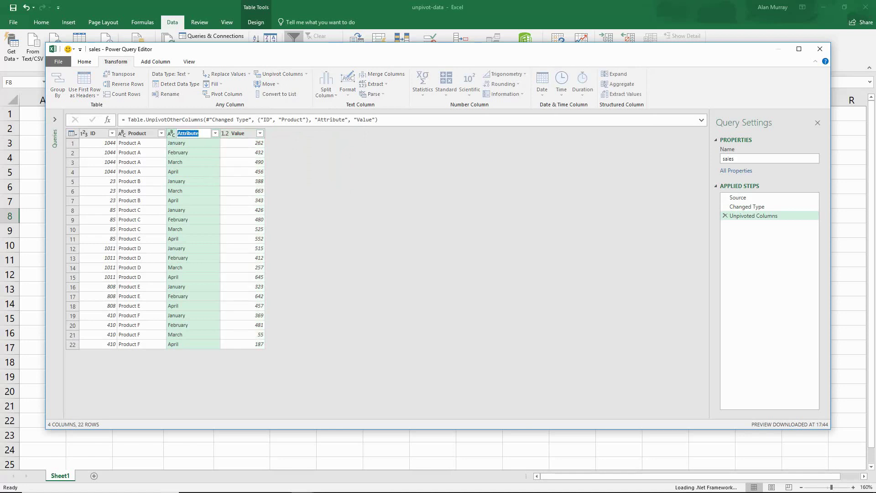
type("Month")
key("Return")
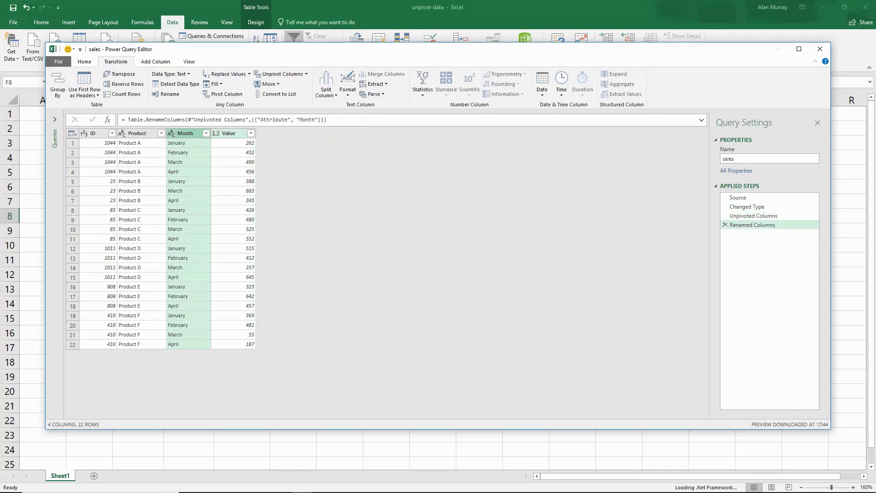
left_click_drag(753, 215, 758, 224)
left_click(85, 61)
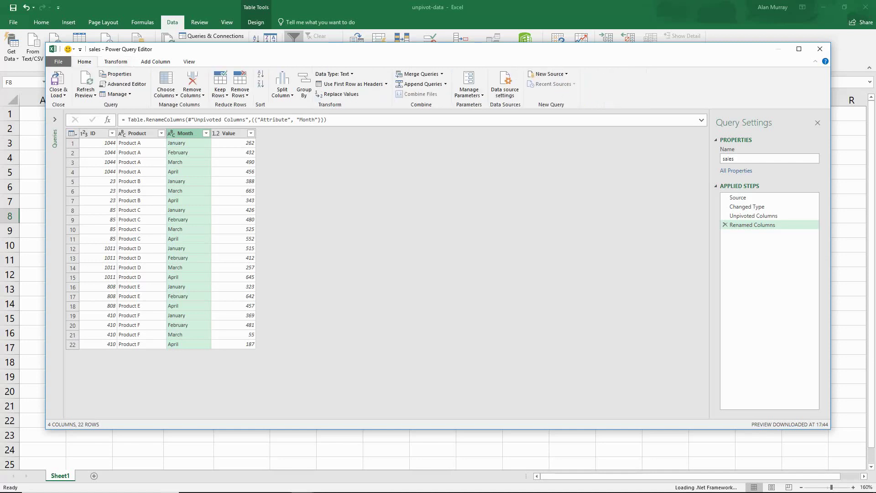
Step: Close and load the query as a table on existing Sheet1 at $J$2
left_click(58, 93)
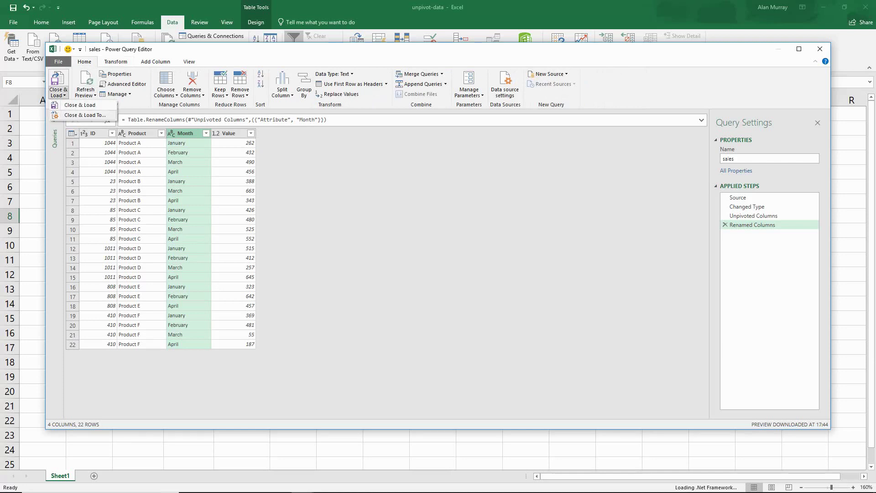
left_click(84, 115)
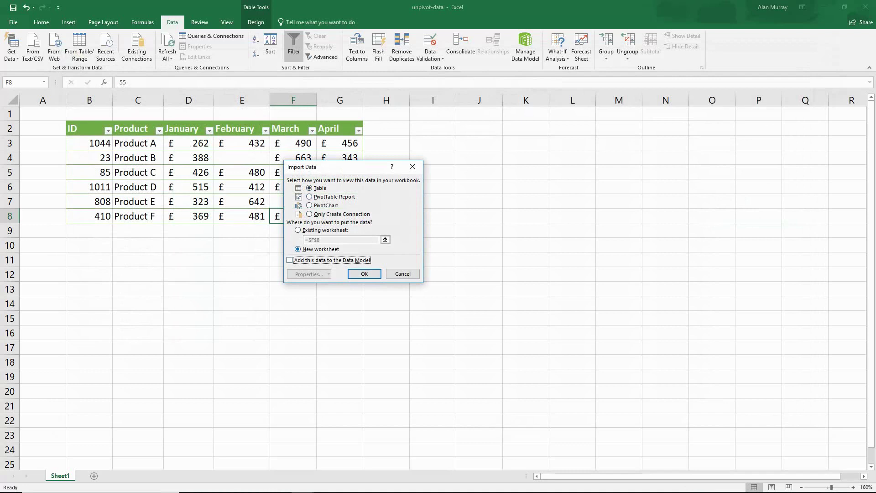
left_click(298, 230)
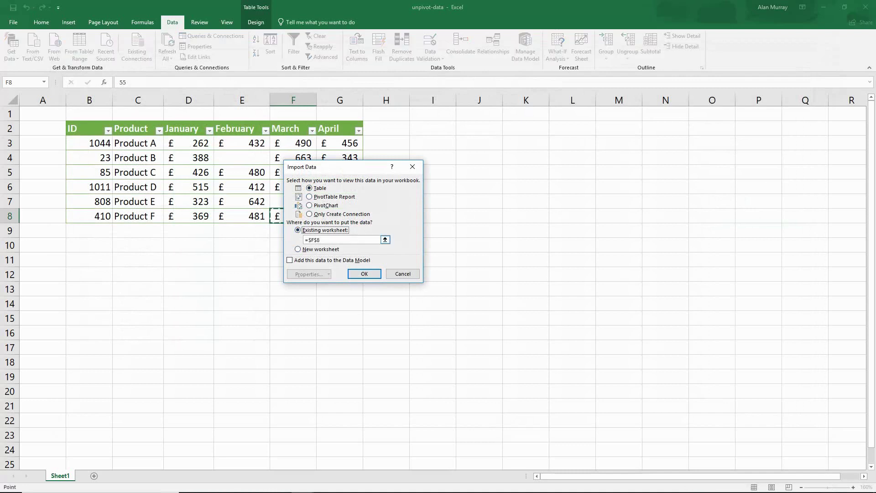
left_click(479, 128)
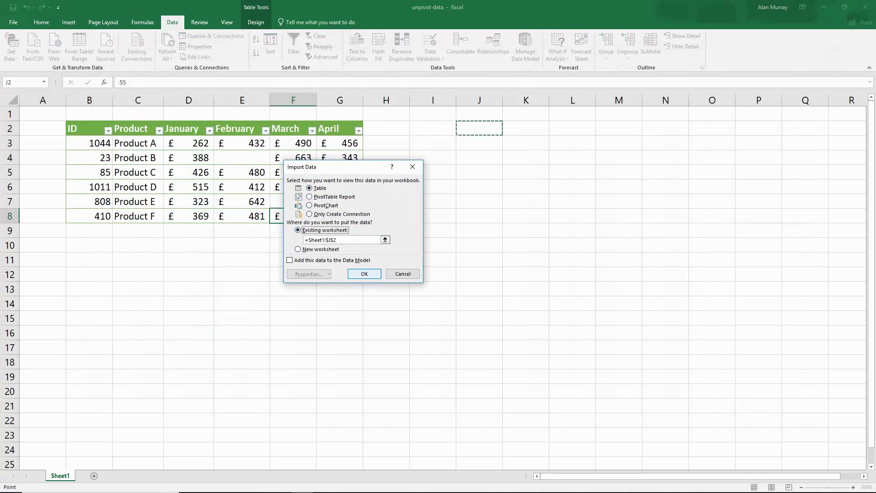
key("Return")
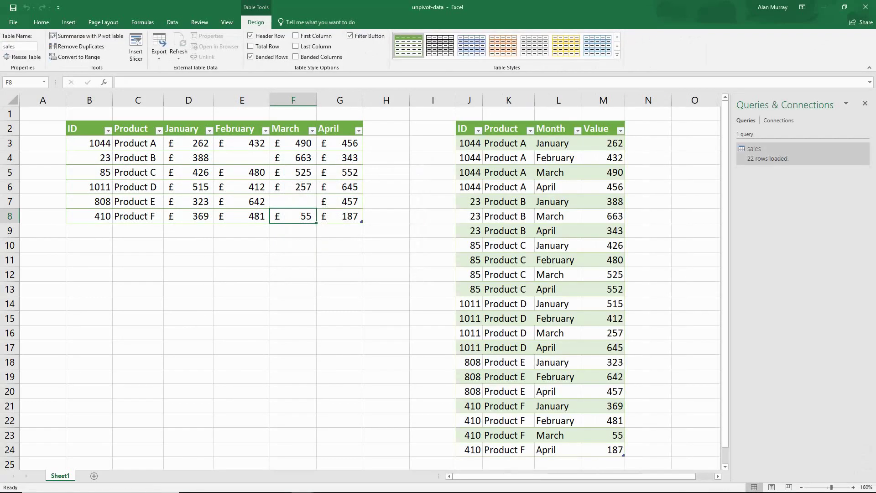
left_click_drag(136, 128, 241, 187)
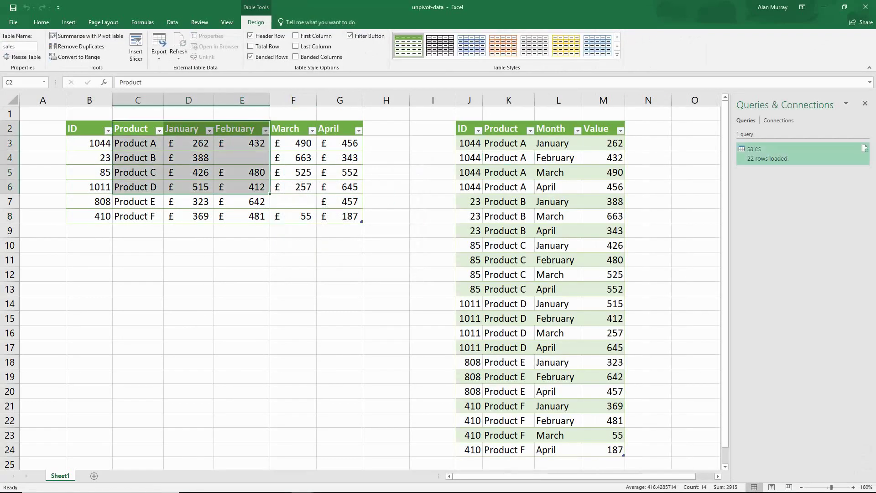
left_click(557, 231)
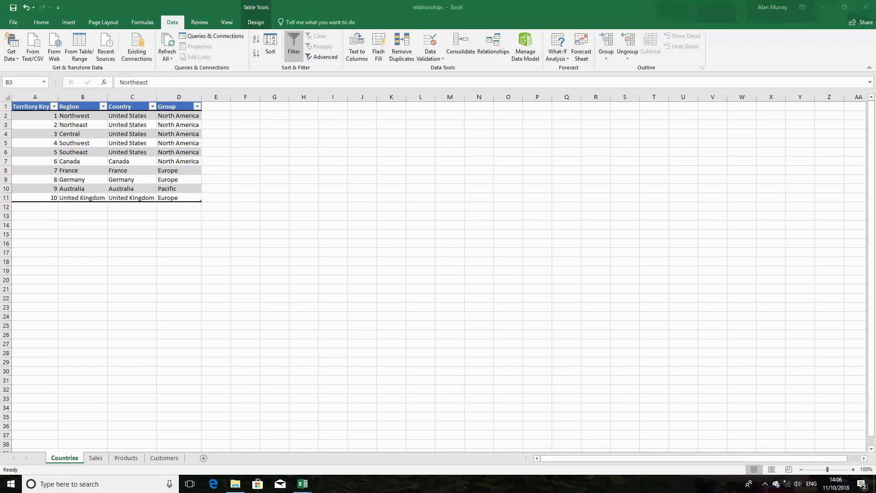
Step: Step through the Countries, Customers and Sales sheets to review their tables
key("ctrl+Page_Down")
key("ctrl+Page_Down")
key("ctrl+Page_Down")
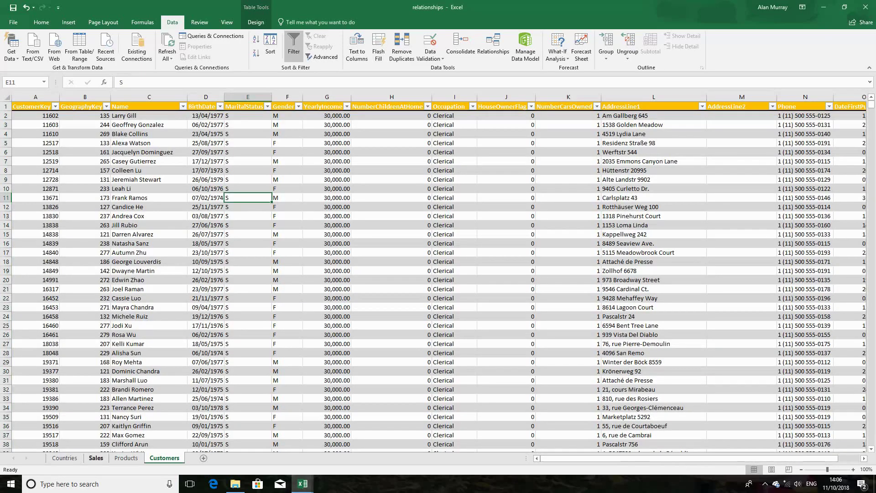
key("ctrl+Page_Up")
key("ctrl+Page_Up")
key("ctrl+Page_Down")
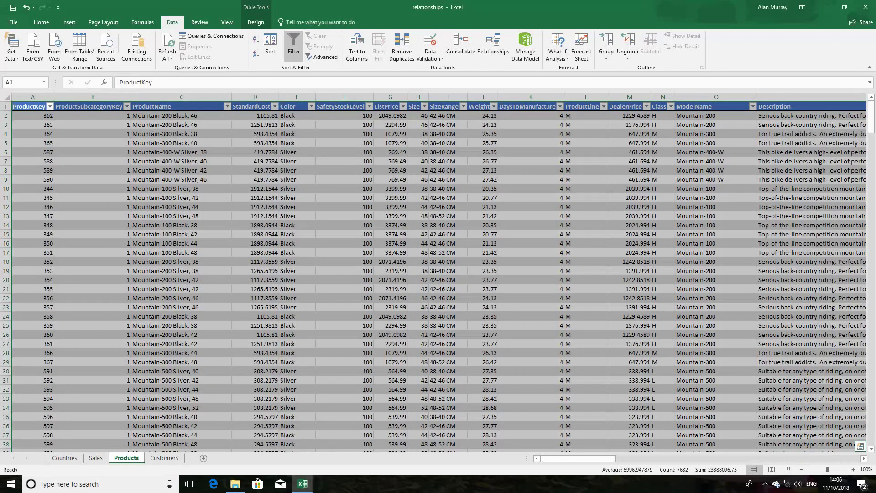
key("ctrl+Page_Up")
key("ctrl+Page_Up")
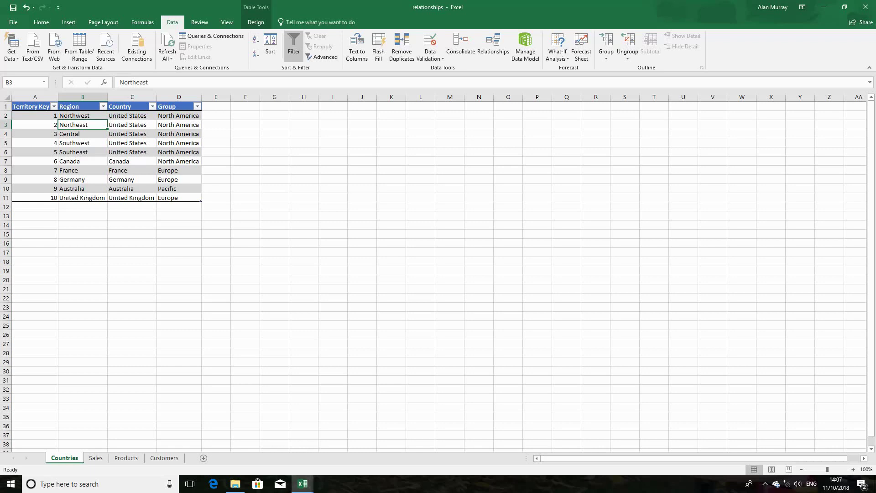
Step: Check Territory Key values 1 to 6 on Countries, then list the workbook's existing relationships
left_click(132, 124)
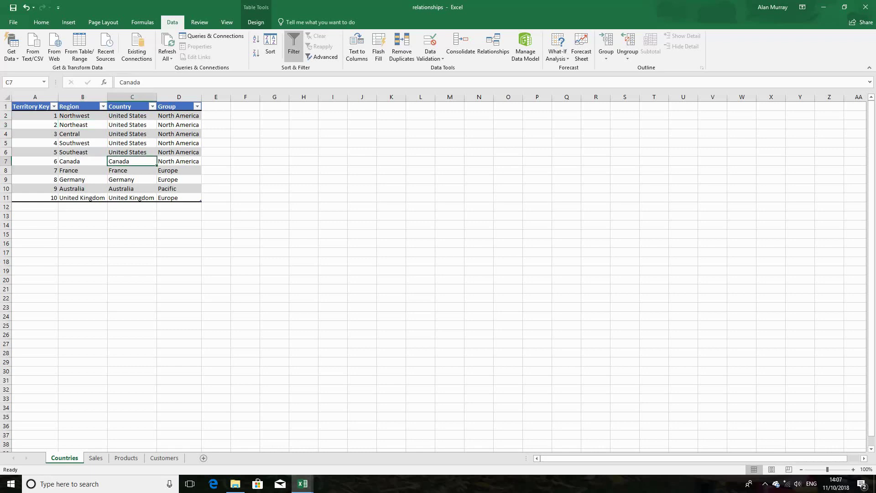
left_click(96, 458)
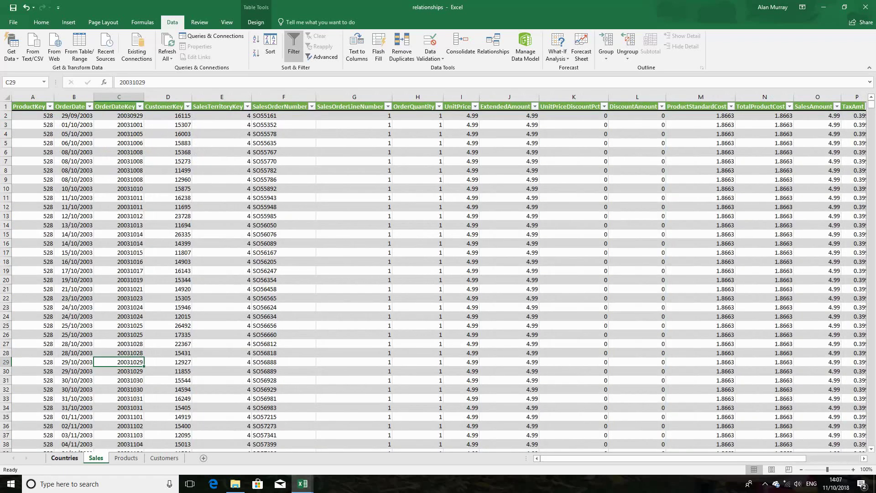
left_click(64, 458)
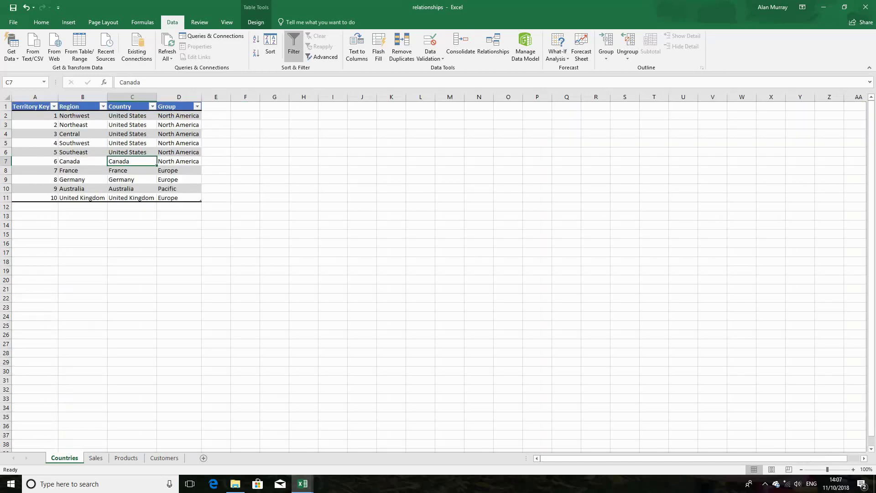
left_click_drag(37, 115, 45, 161)
left_click(96, 457)
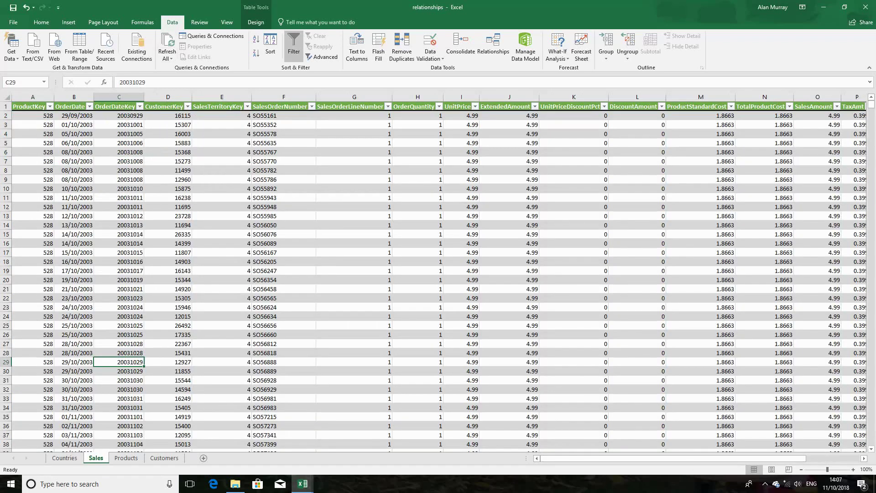
left_click(493, 43)
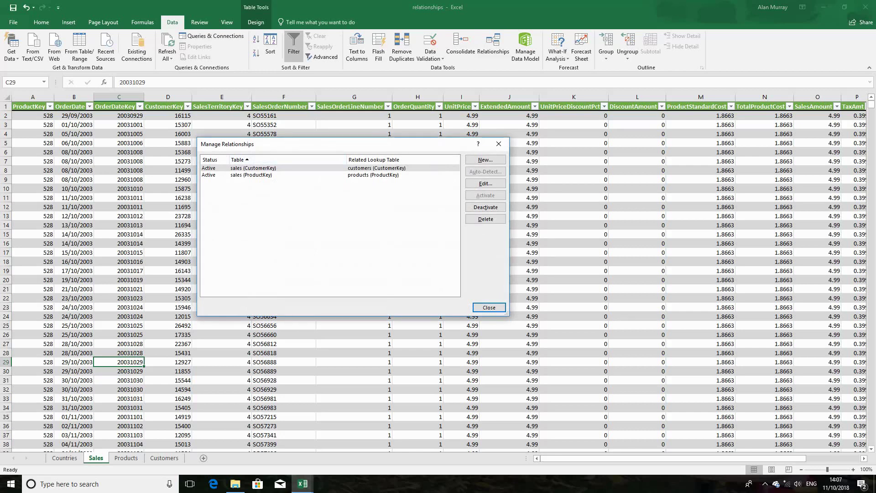
Step: Start a new relationship using the sales table's SalesTerritoryKey column
left_click(485, 160)
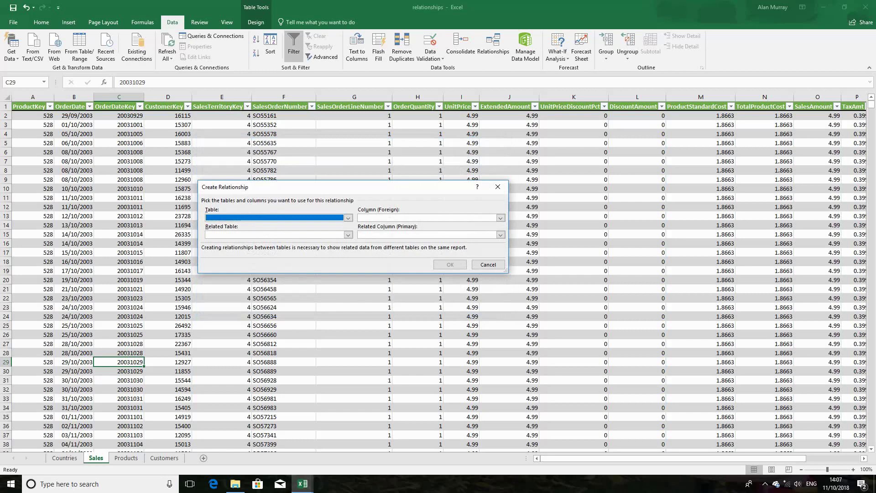
left_click(347, 218)
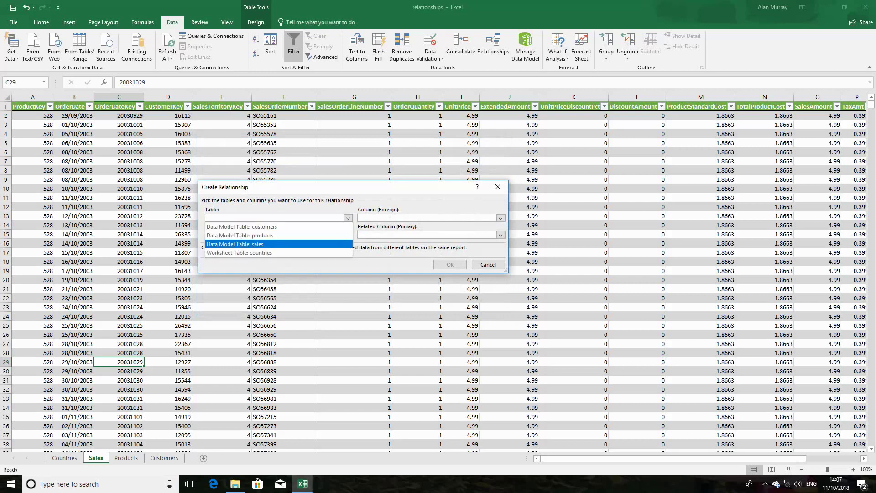
left_click(274, 244)
left_click(500, 217)
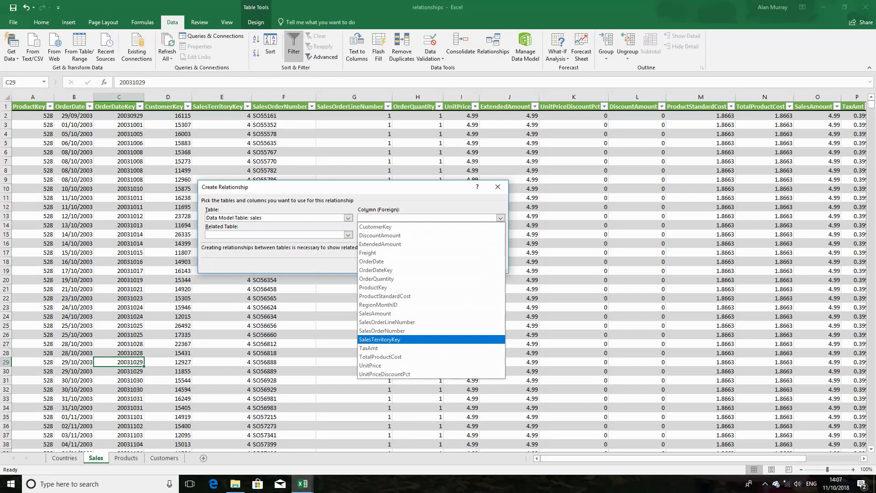
left_click(380, 339)
Step: Relate it to the countries table's Territory Key and confirm the relationship
left_click(347, 235)
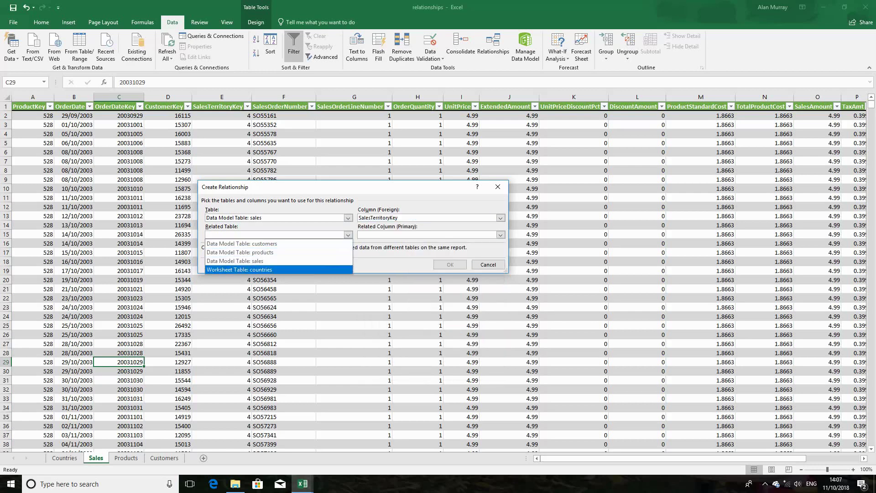
left_click(239, 270)
left_click(500, 235)
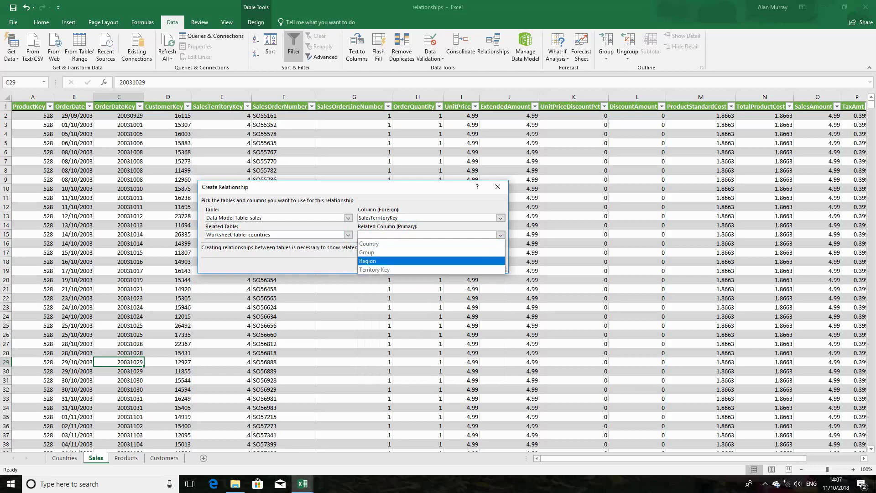
left_click(374, 270)
left_click(450, 264)
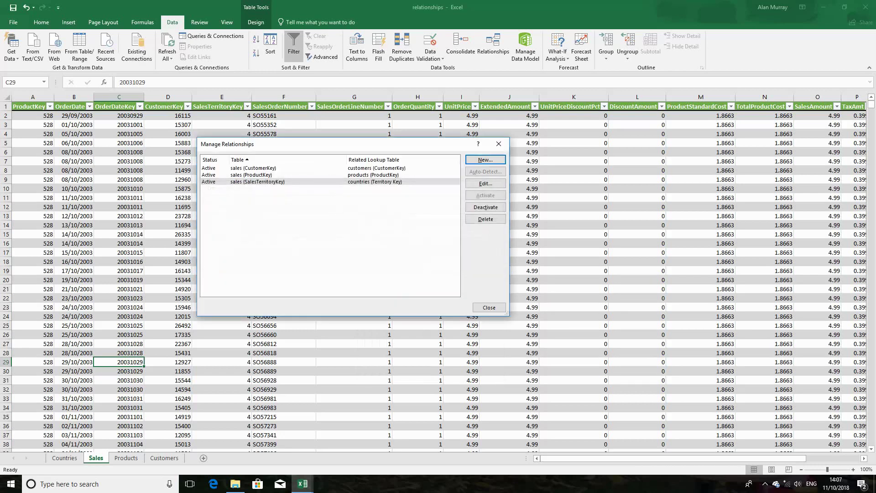
left_click(488, 307)
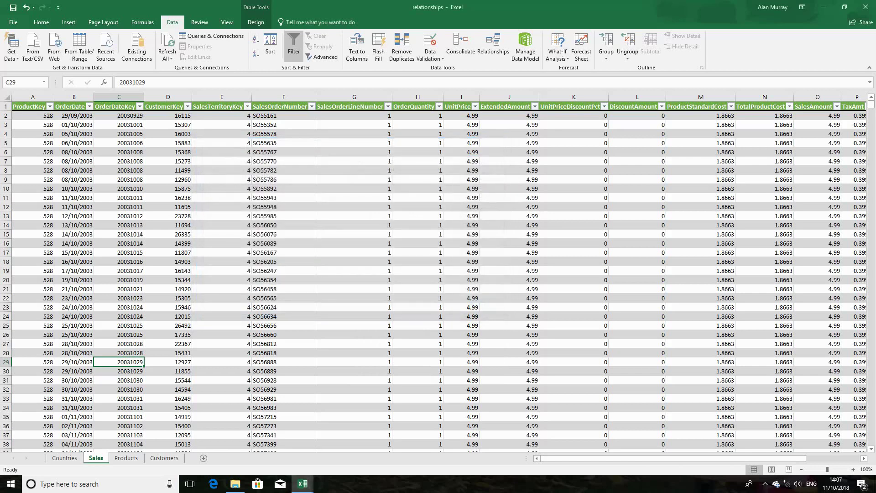
left_click(68, 22)
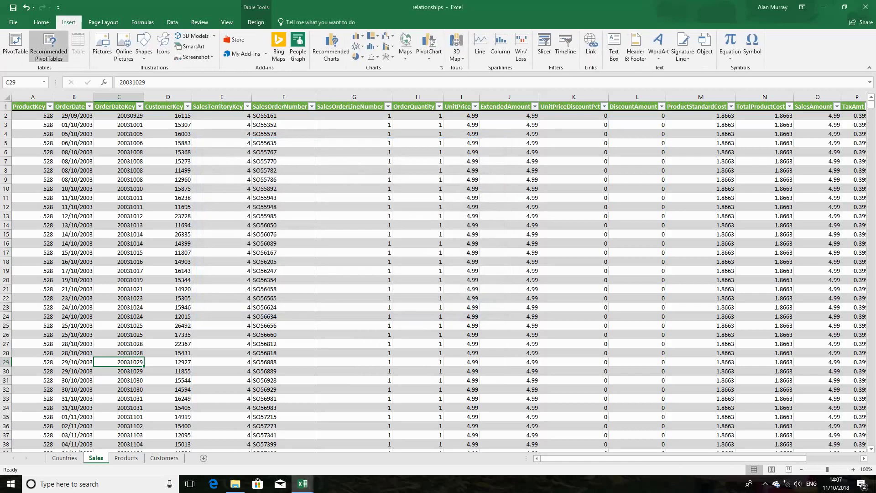
Step: Insert a PivotTable on a new sheet based on the workbook's Data Model
left_click(15, 44)
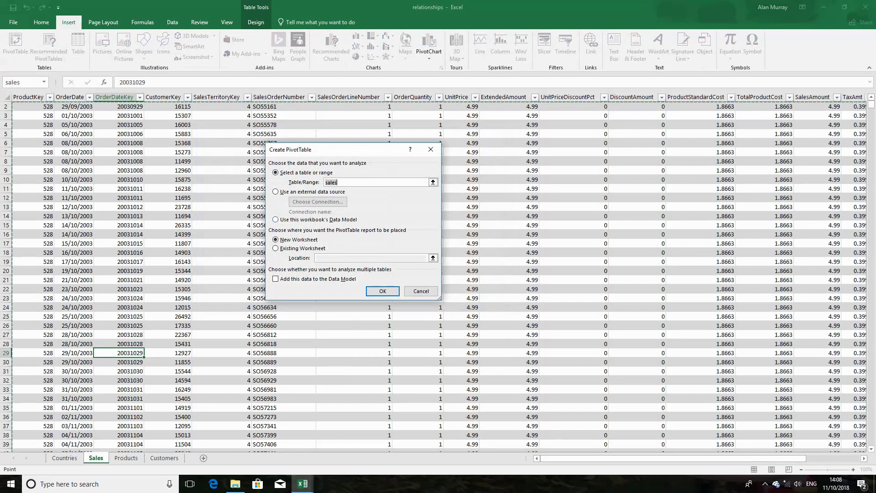
key("alt+d")
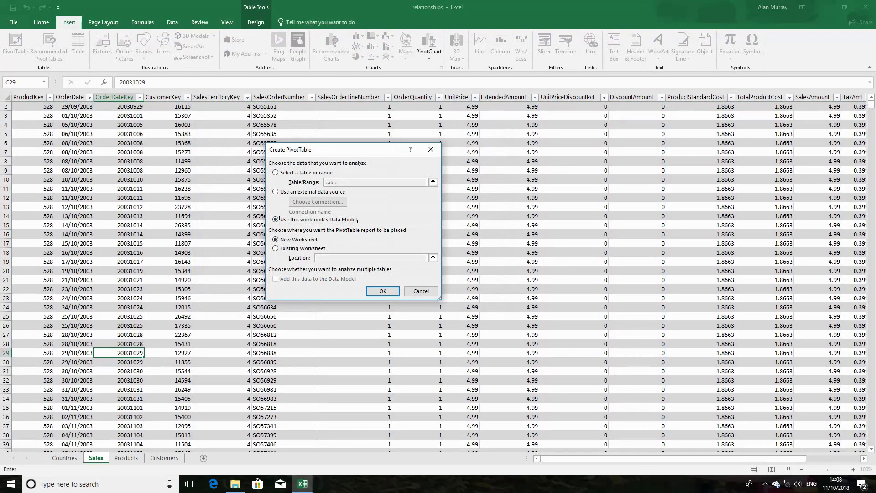
key("Return")
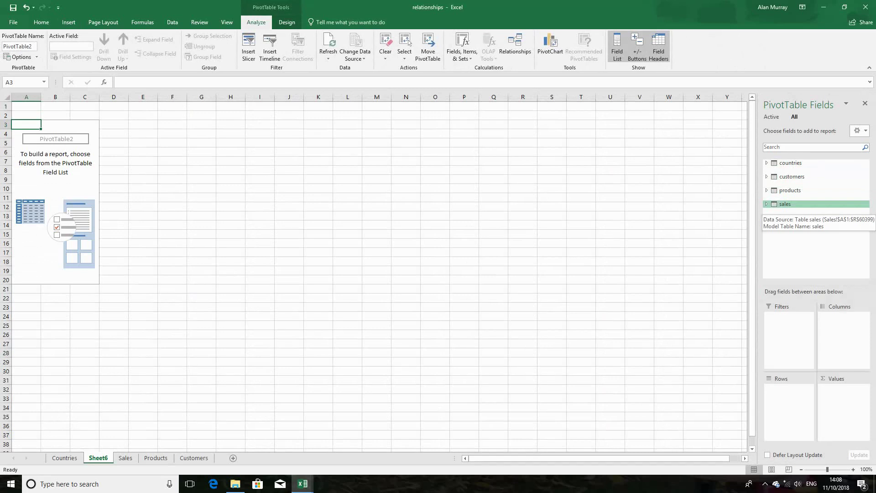
Step: Sum sales SalesAmount in the PivotTable and place countries Country in Rows
left_click(784, 204)
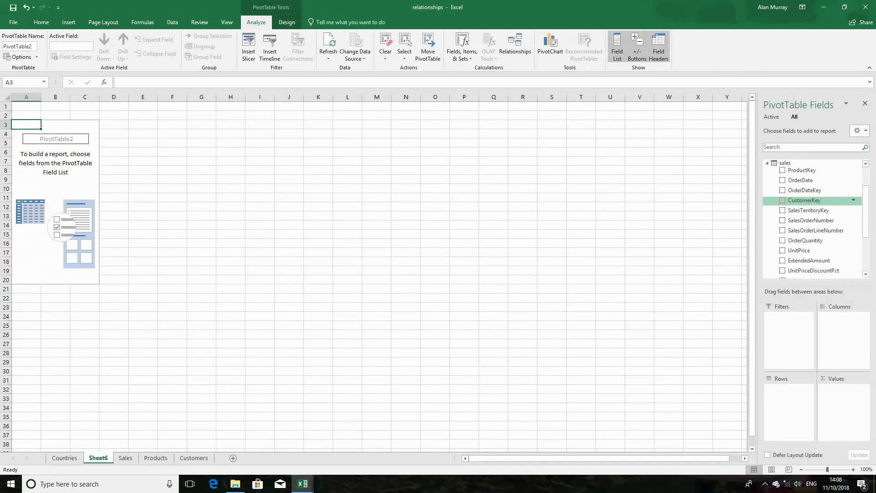
scroll(812, 219, "down", 3)
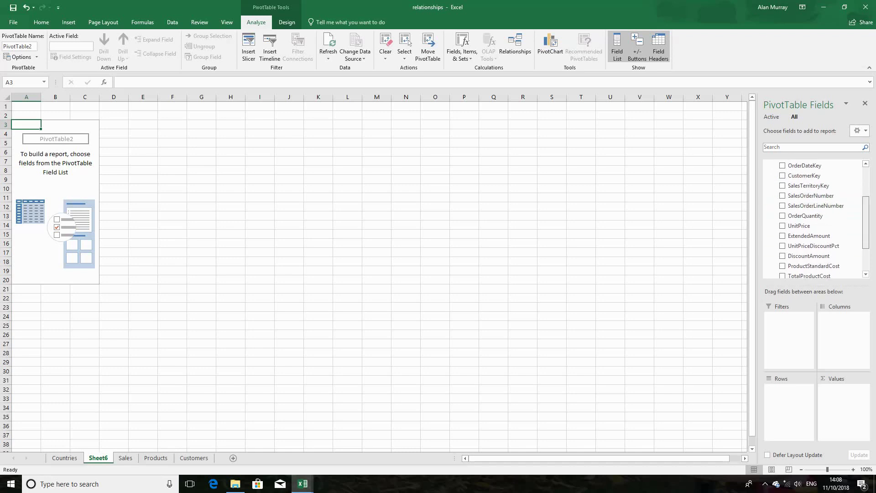
left_click(783, 247)
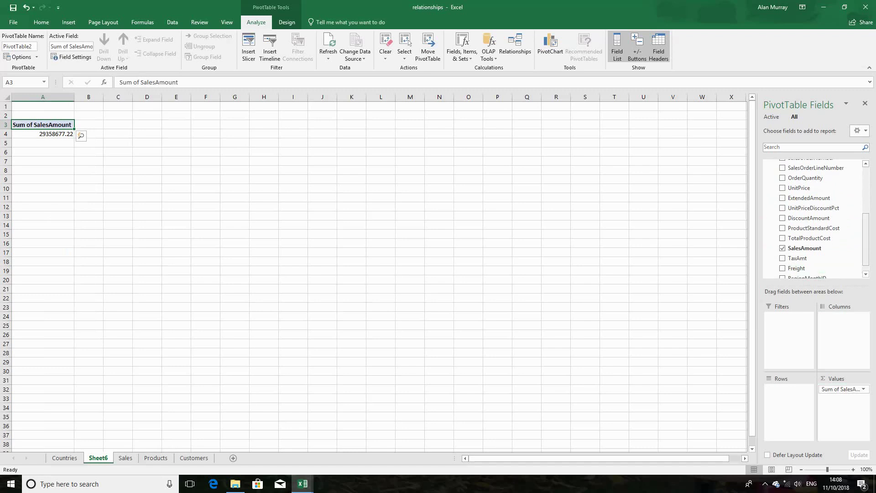
scroll(812, 219, "up", 4)
scroll(812, 219, "up", 1)
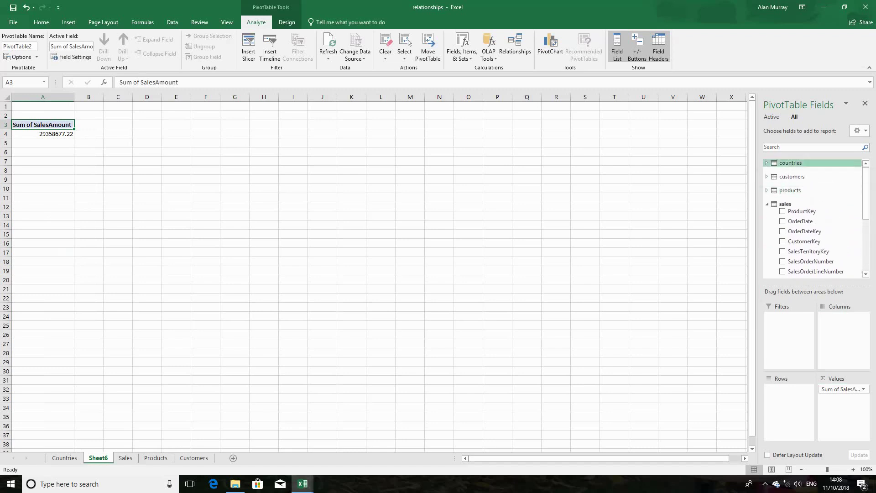
left_click(767, 163)
left_click_drag(797, 190, 789, 392)
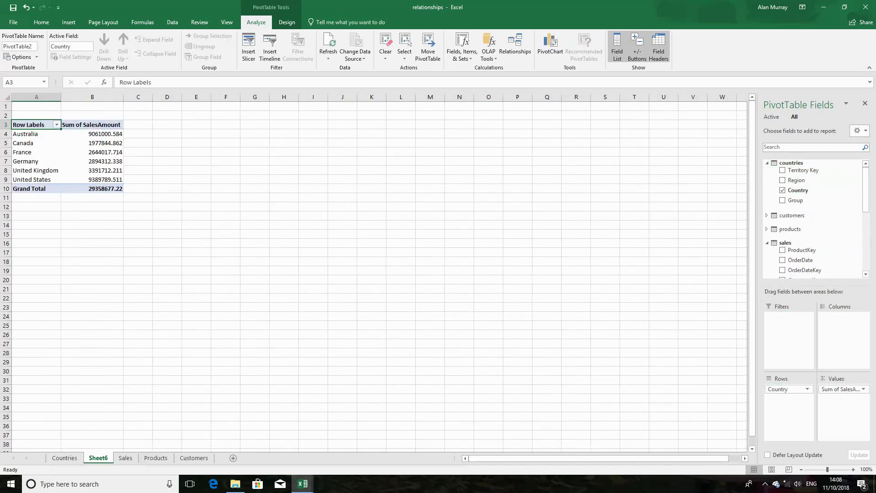